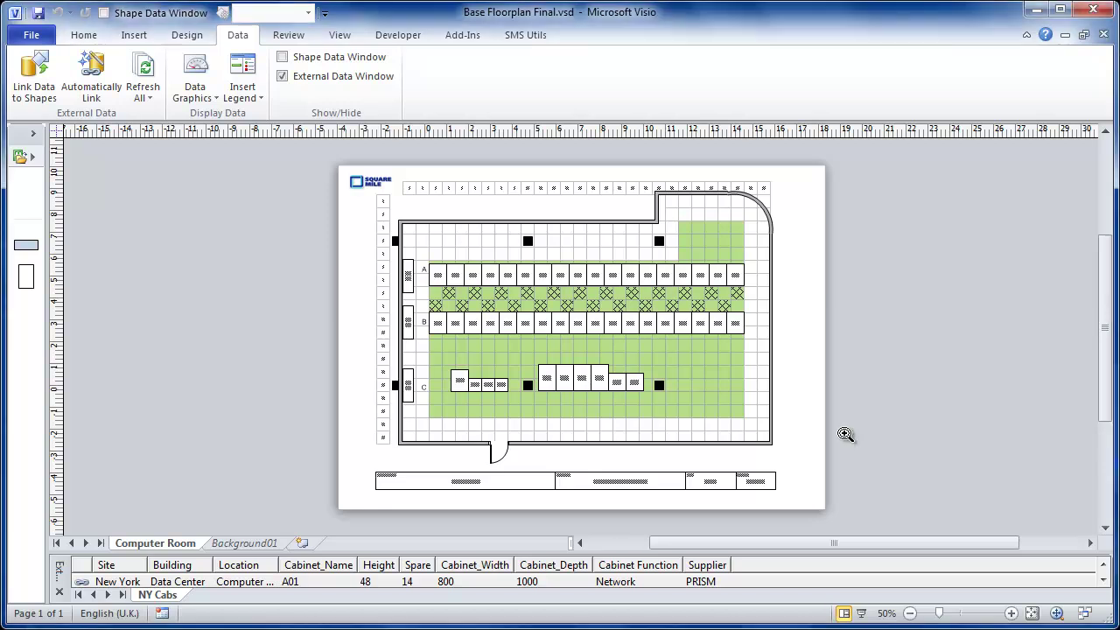
Step: Inspect the shape data of cabinets C12, C11 and PDU3 on the finished floorplan
left_click(744, 402, "ctrl+shift")
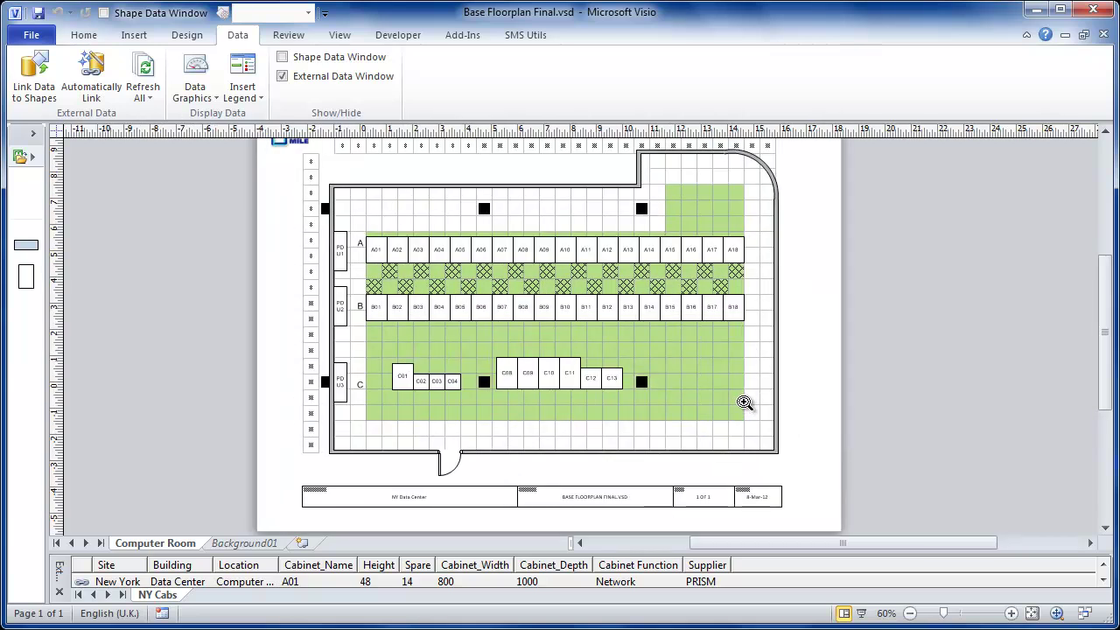
left_click(743, 402, "ctrl+shift")
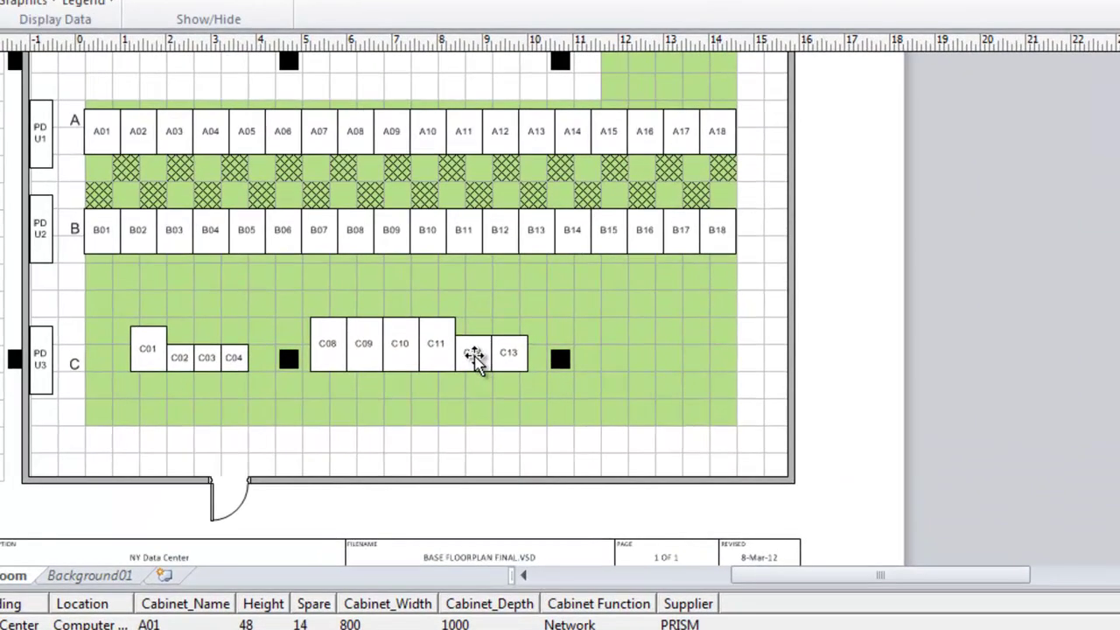
left_click(473, 354)
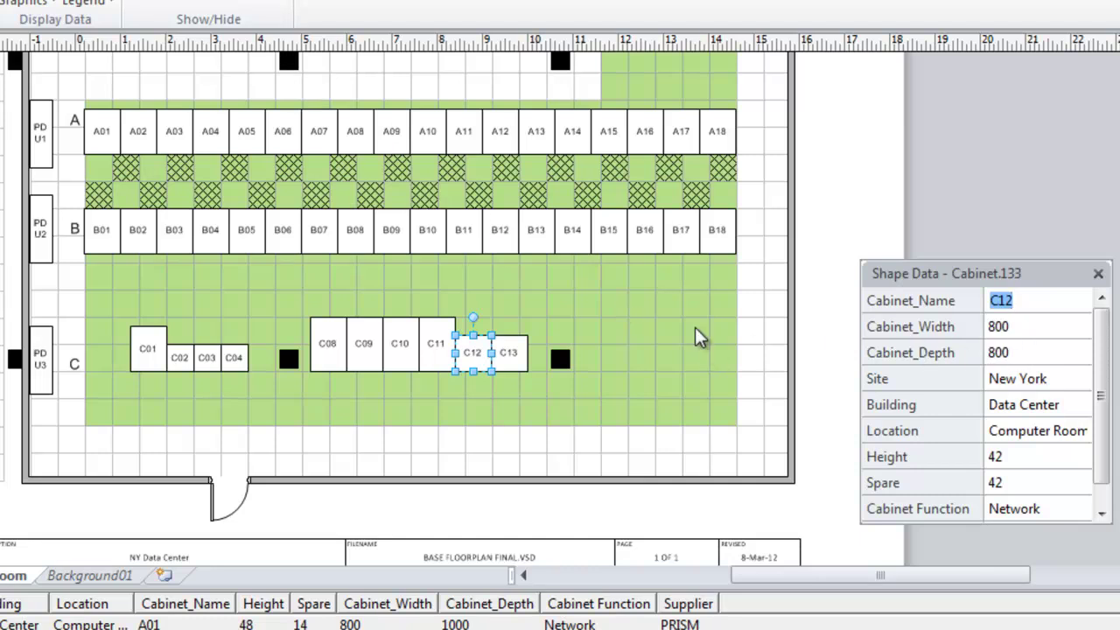
left_click(442, 346)
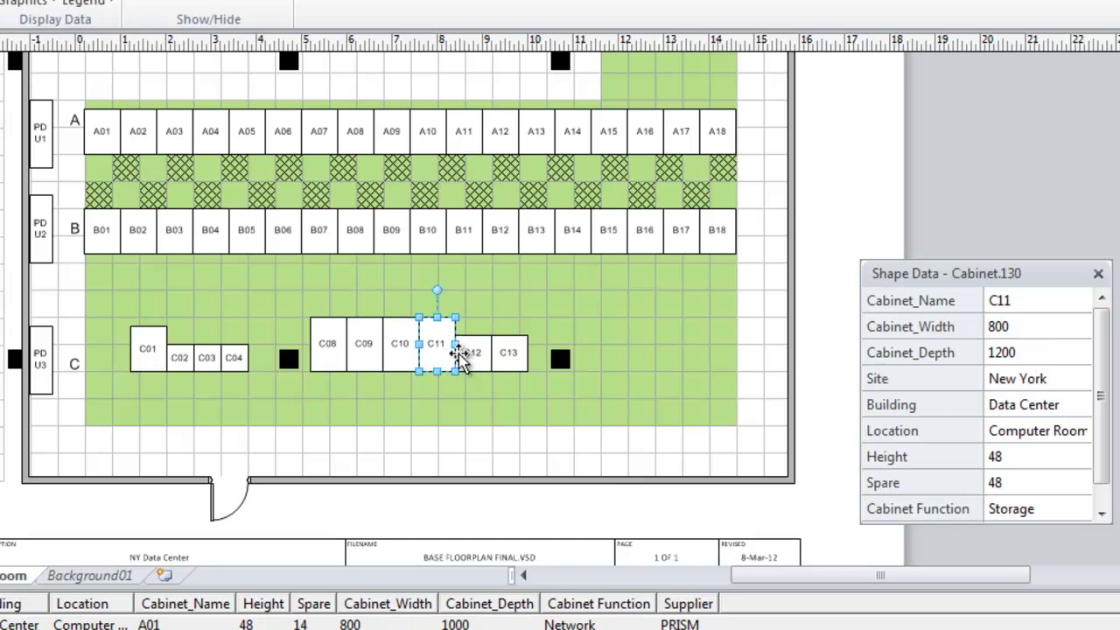
left_click(39, 354)
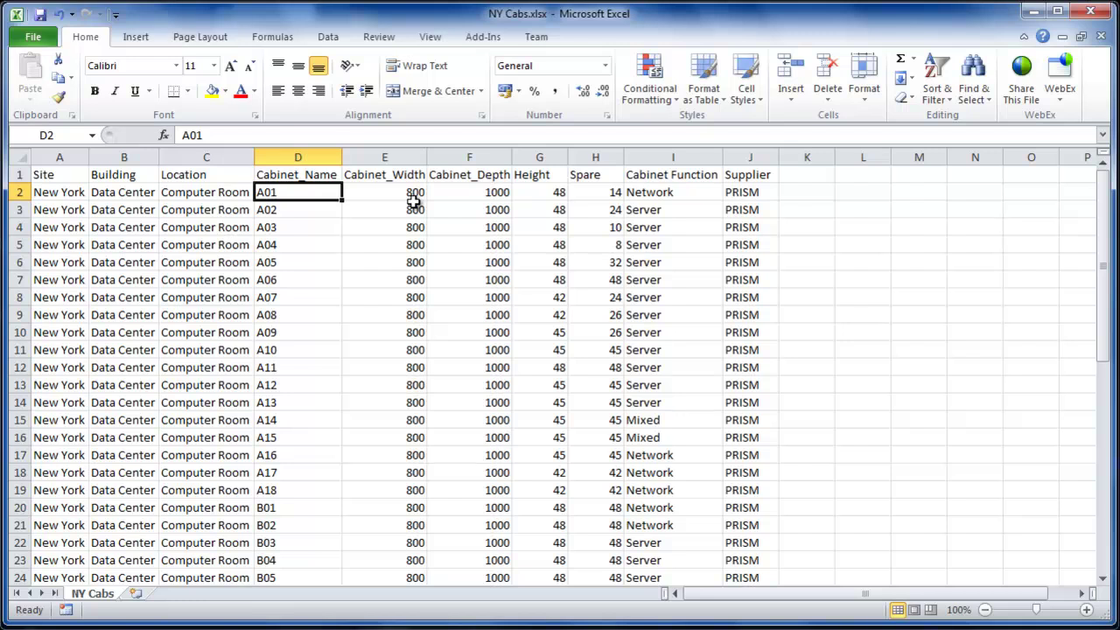
Step: Review the cabinet and PDU records in NY Cabs.xlsx, and switch to the Base Floorplan Blank drawing in Visio
scroll(414, 200, "down", 10)
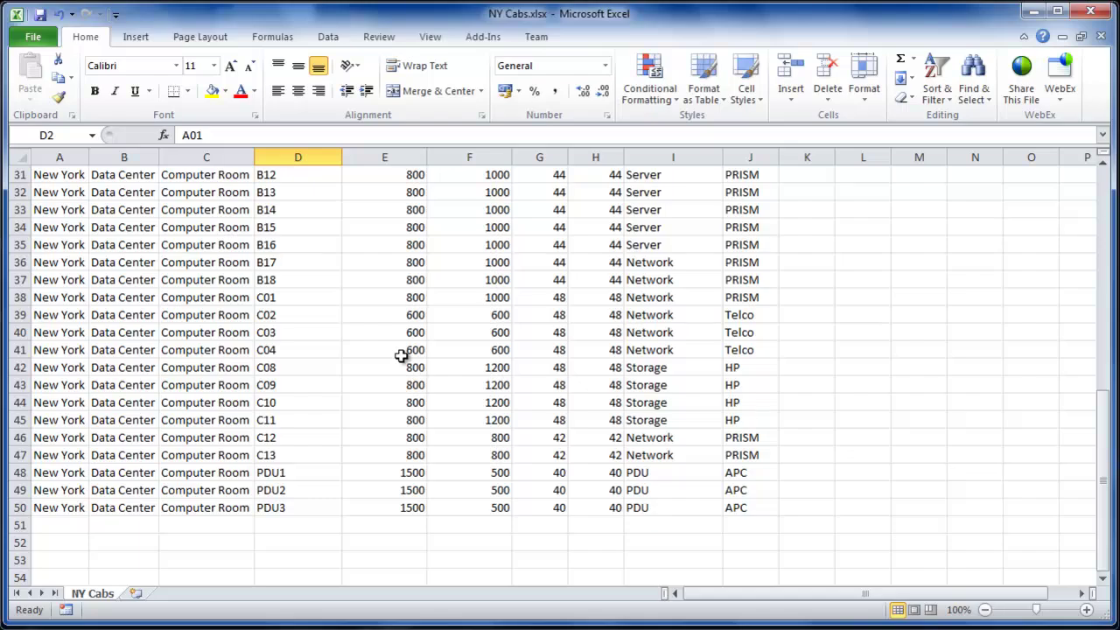
key("alt+Tab")
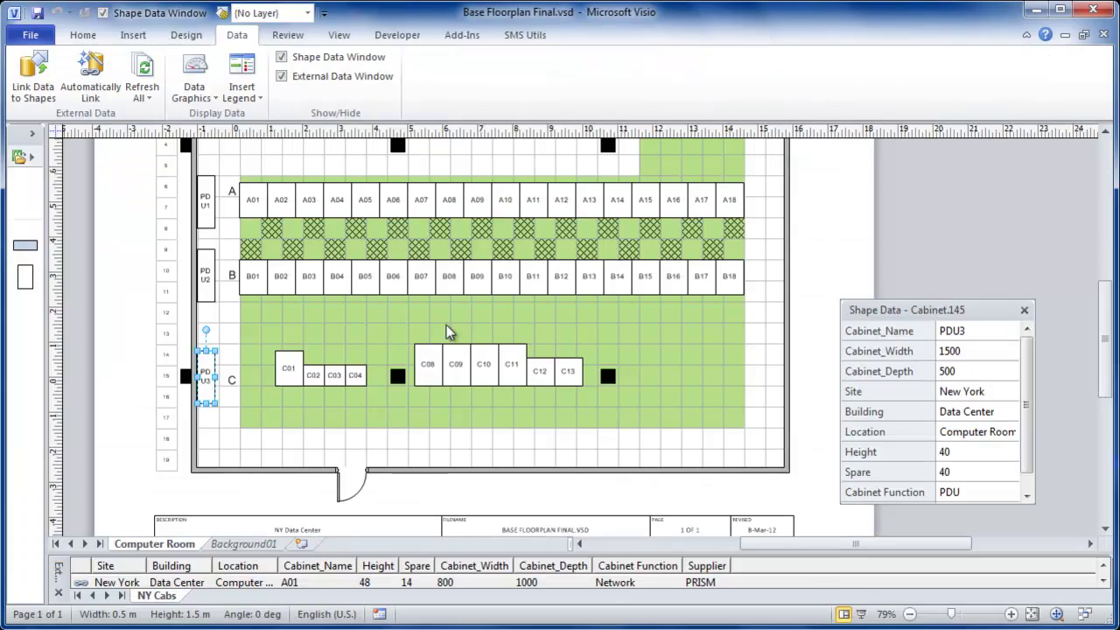
key("ctrl+Tab")
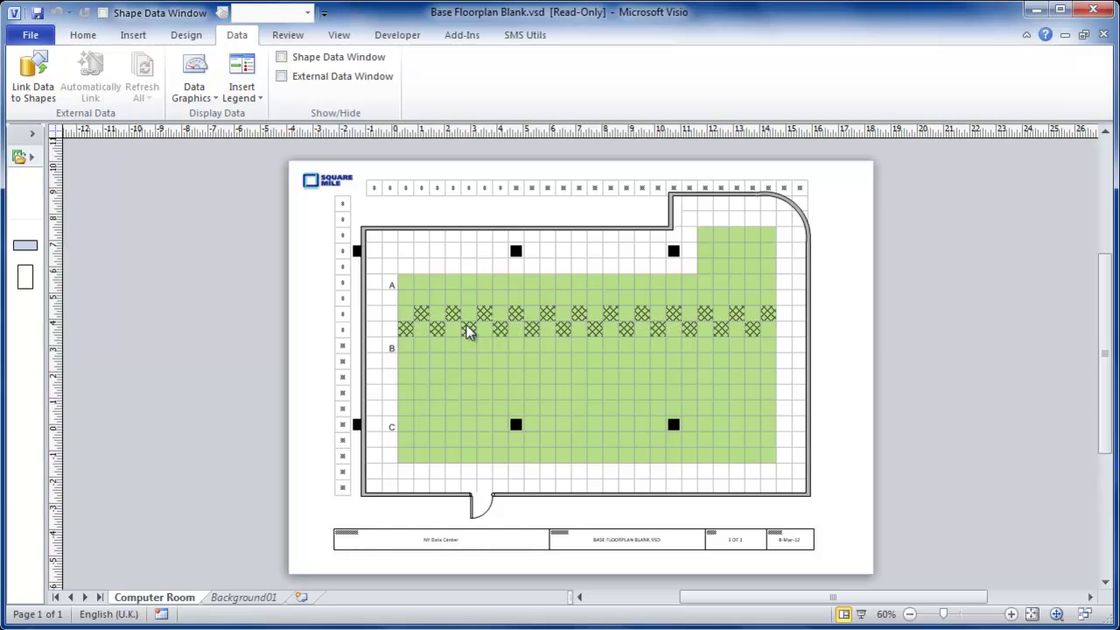
Step: Link the blank floorplan to the Microsoft Excel workbook NY Cabs.xlsx using the default import settings
left_click(39, 85)
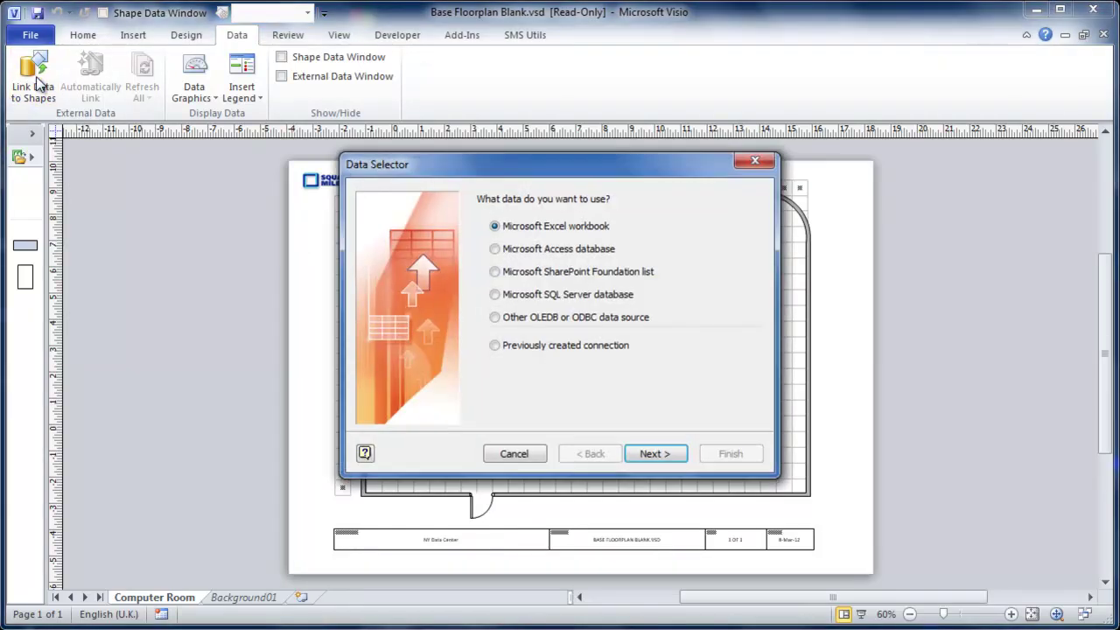
left_click(656, 454)
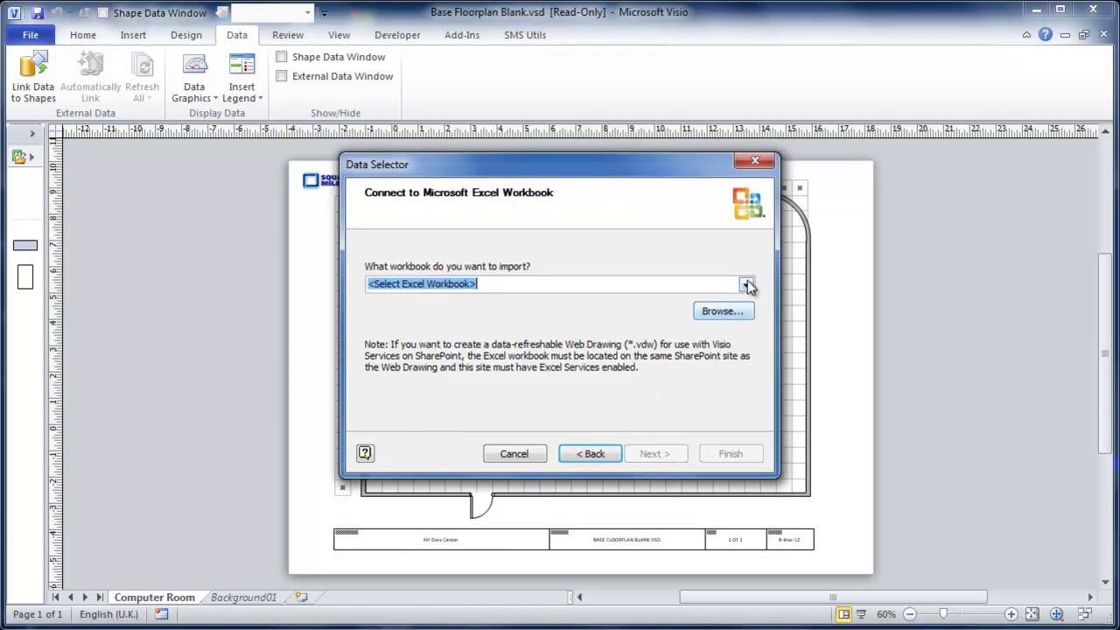
left_click(745, 284)
left_click(525, 312)
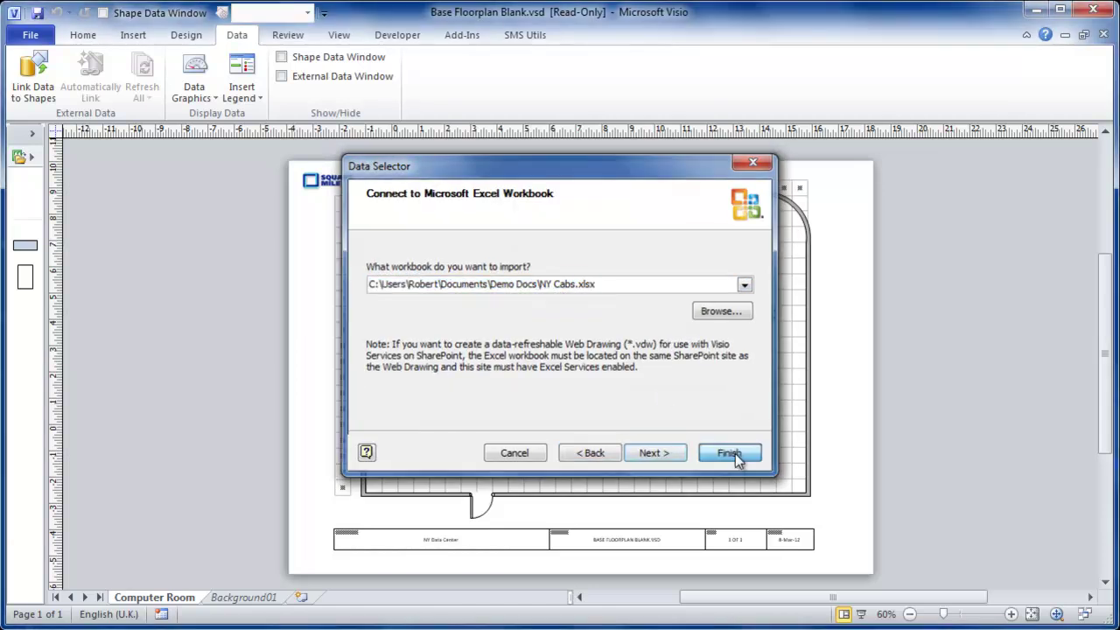
left_click(731, 453)
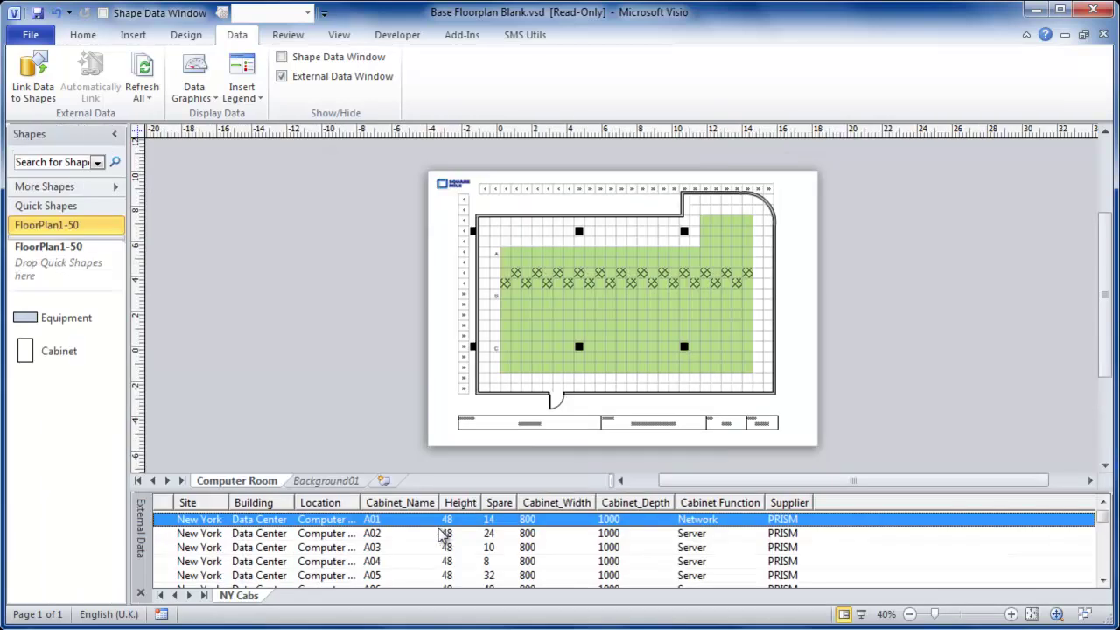
Step: Place all external data rows on the floorplan as linked Cabinet shapes, starting at the beginning of row A
left_click(30, 355)
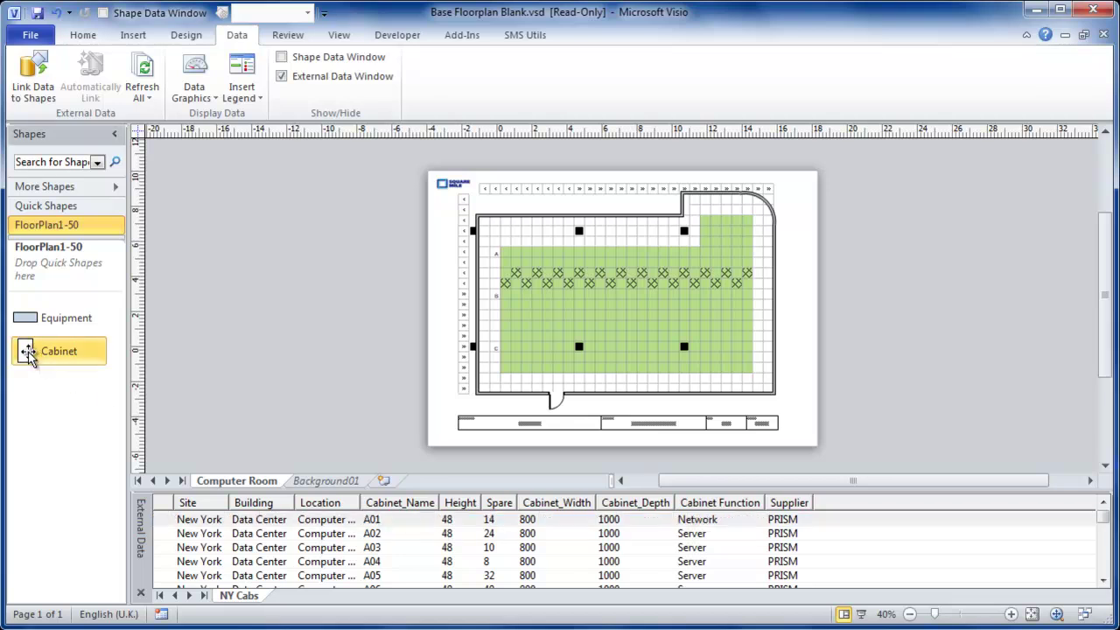
left_click(212, 522)
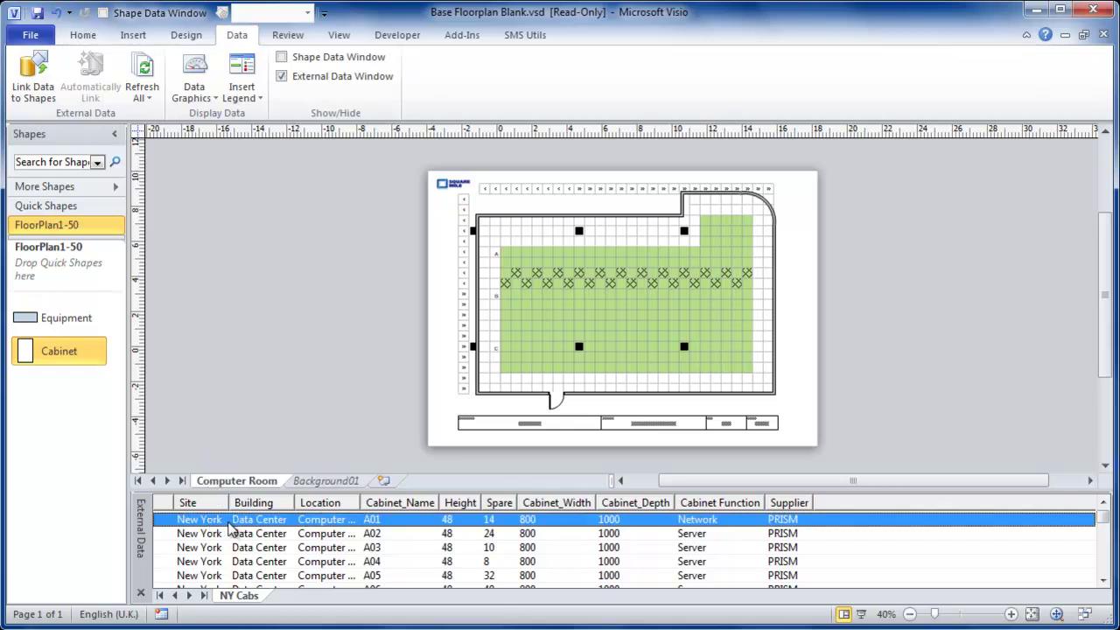
key("ctrl+a")
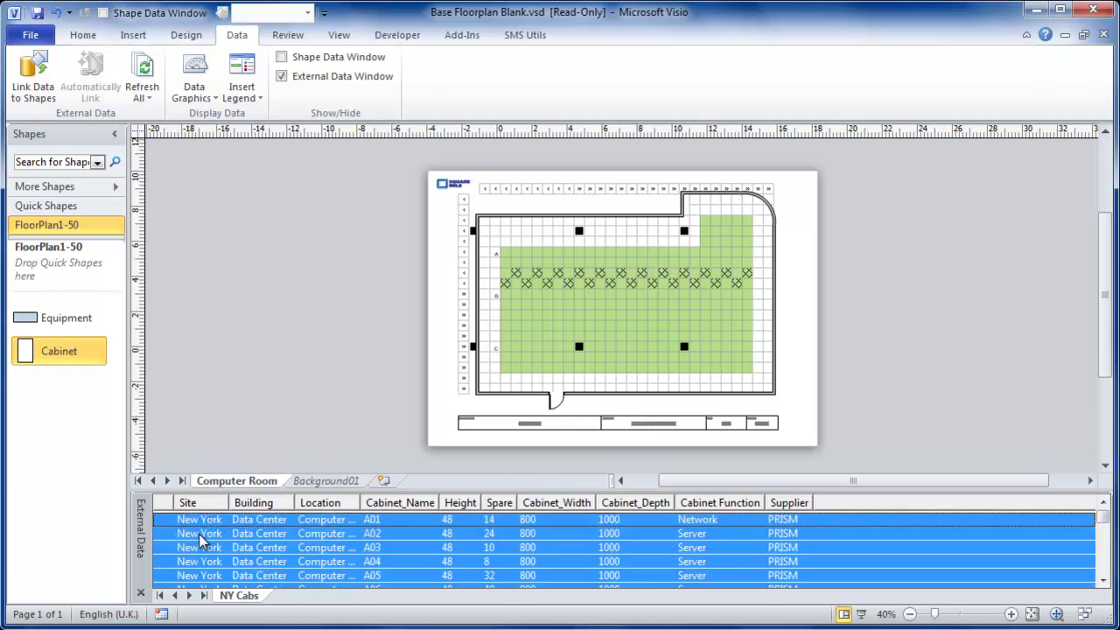
left_click(199, 535)
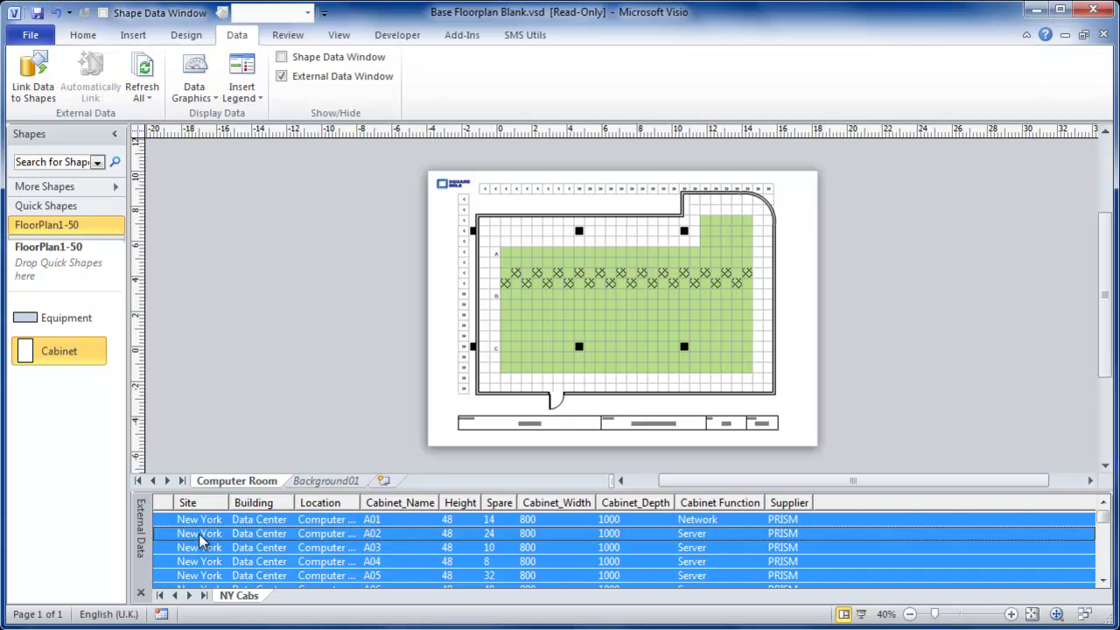
left_click_drag(199, 540, 507, 254)
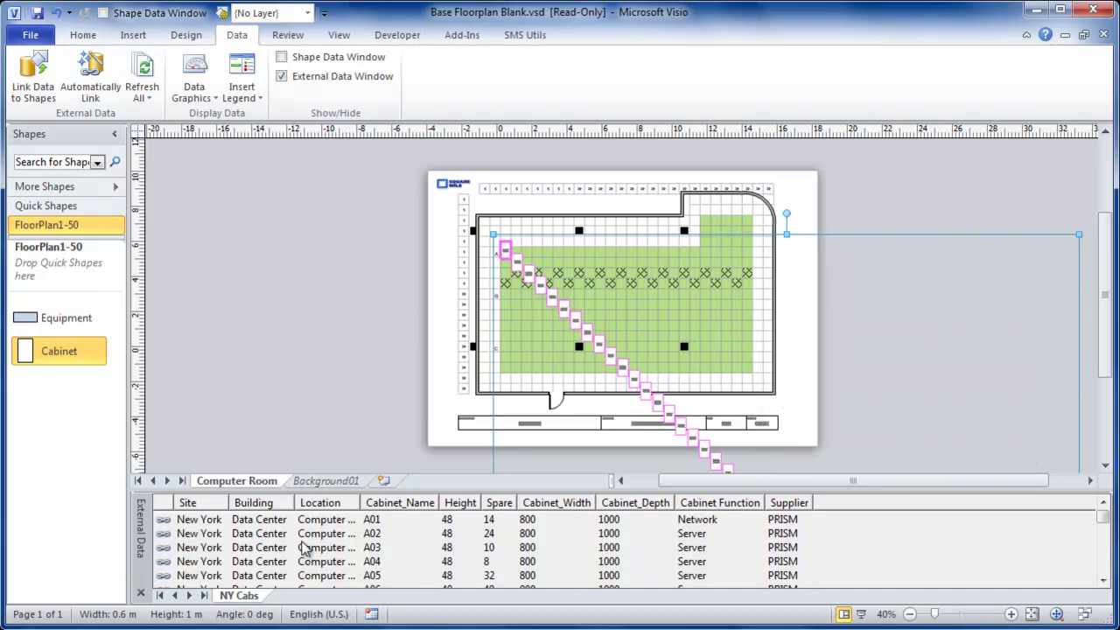
Step: Resize the placed cabinets horizontally and lay them out left to right, top row first
scroll(475, 242, "down", 1)
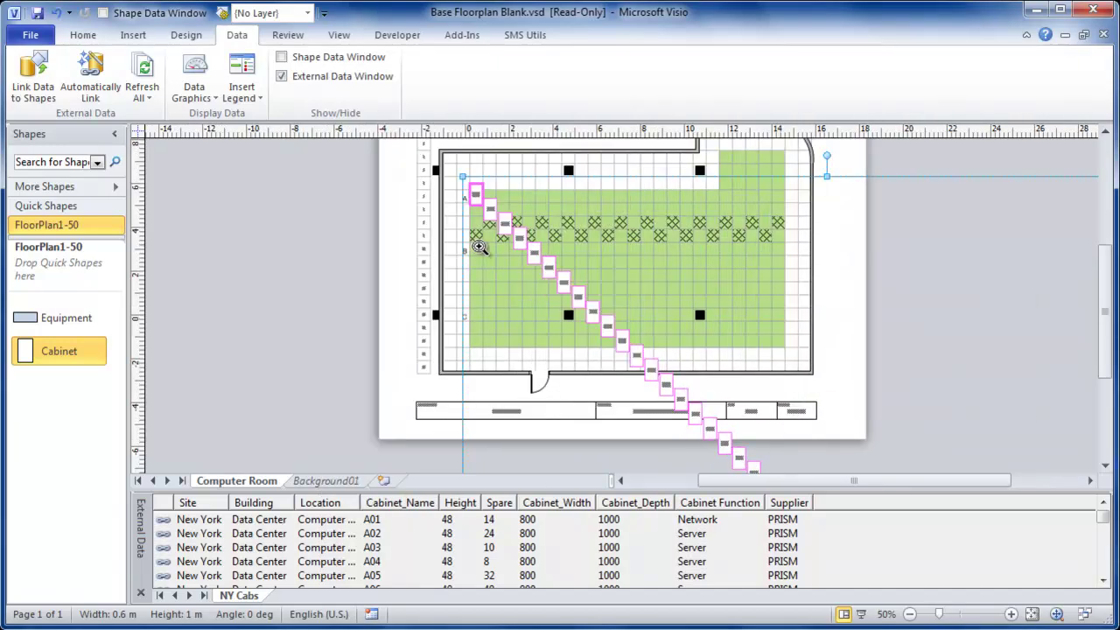
scroll(479, 247, "down", 1)
scroll(478, 247, "down", 1)
scroll(479, 249, "down", 1)
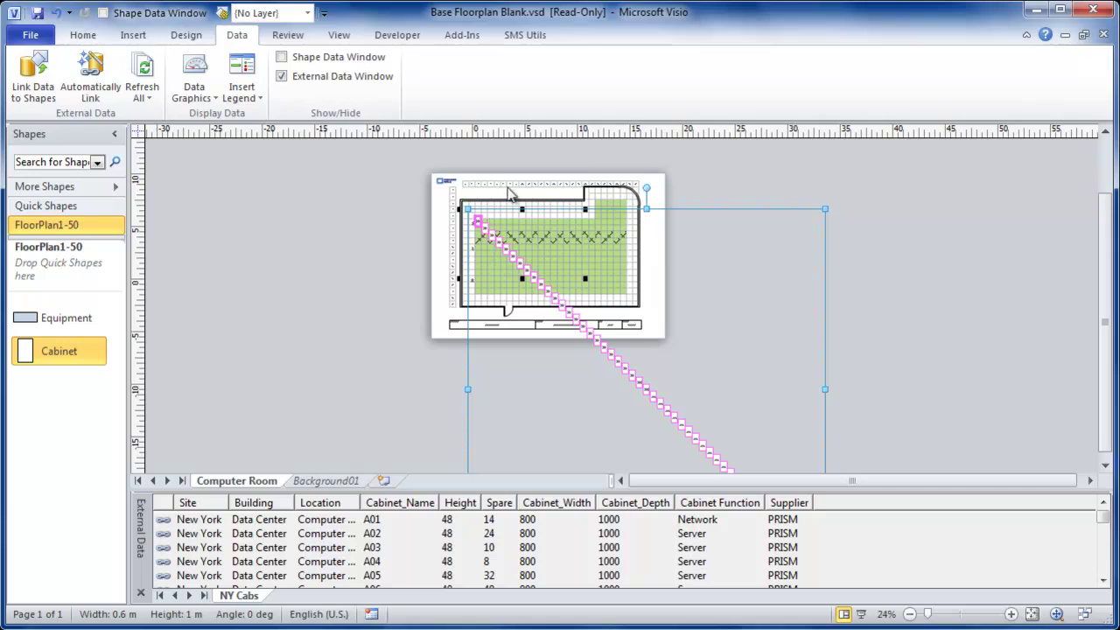
left_click(535, 40)
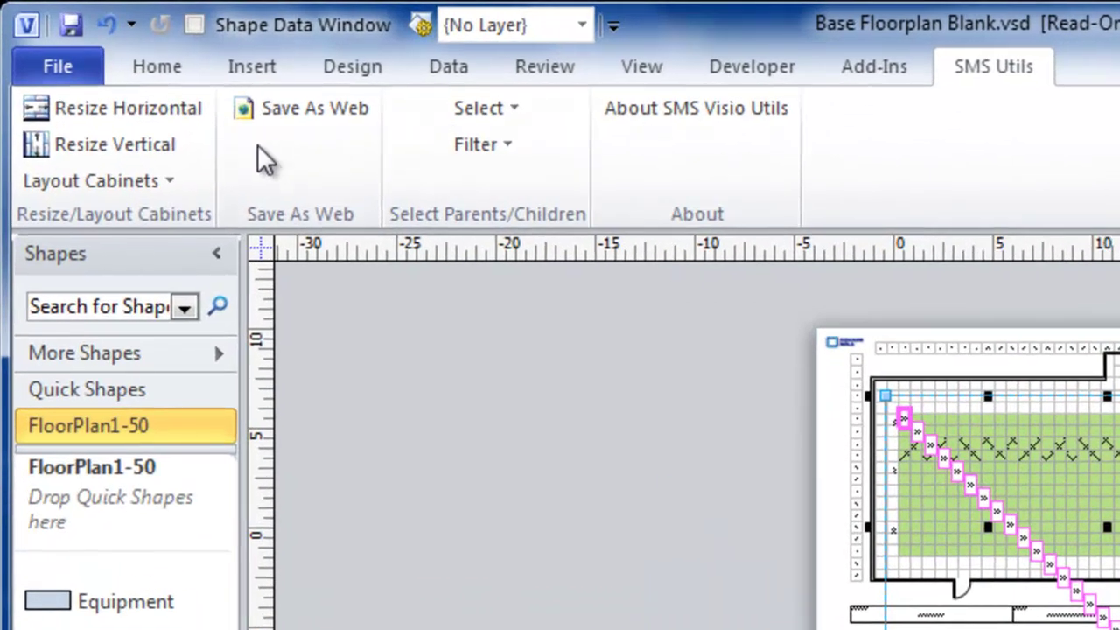
left_click(98, 107)
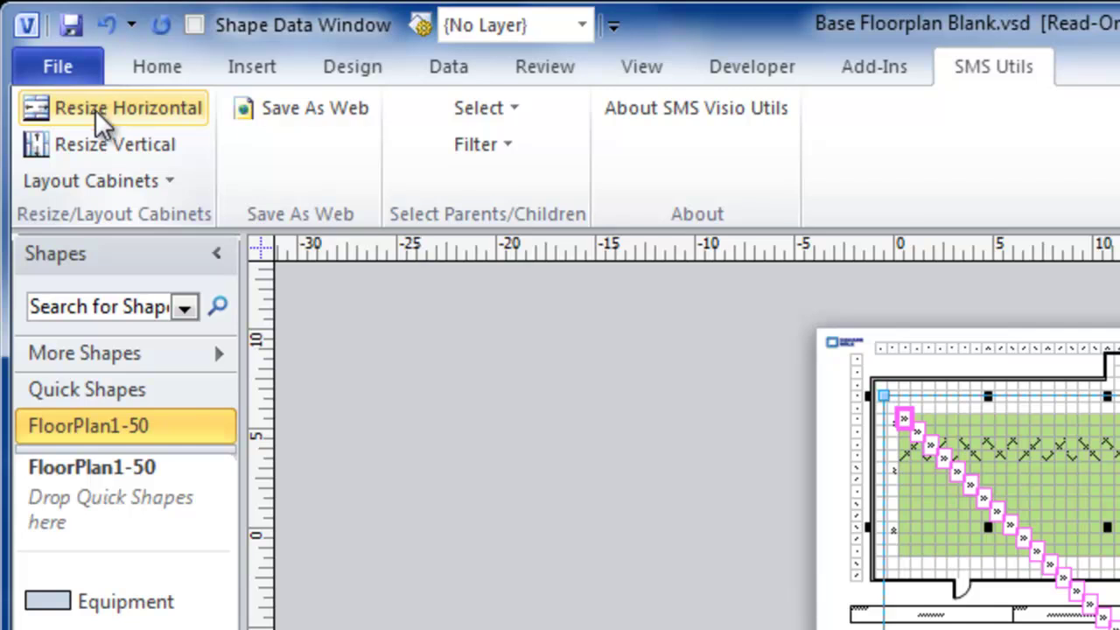
left_click(100, 178)
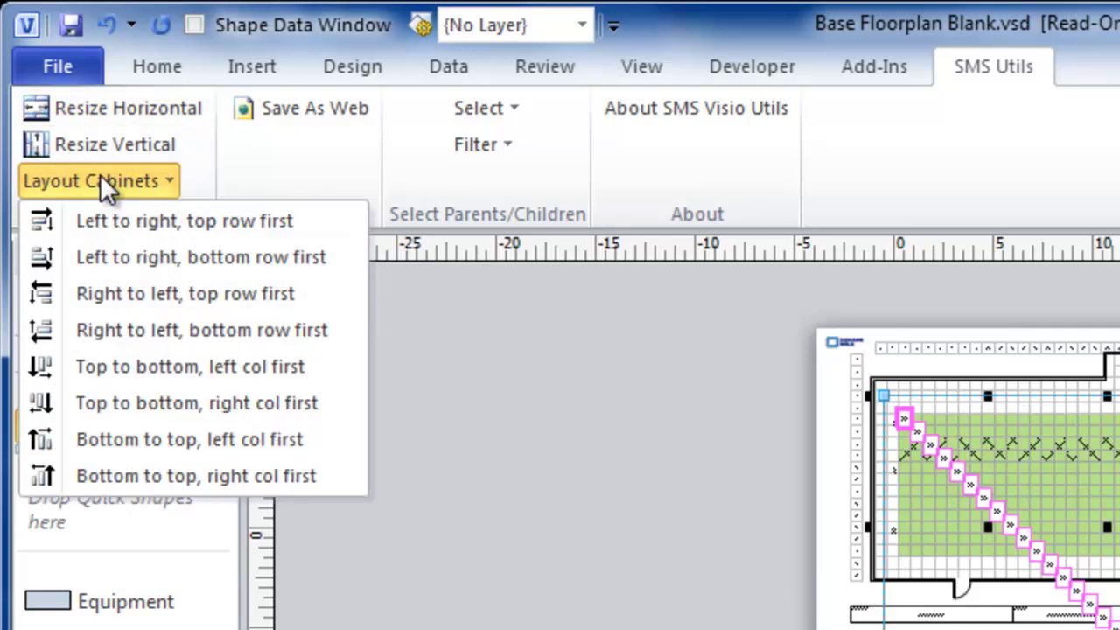
left_click(135, 224)
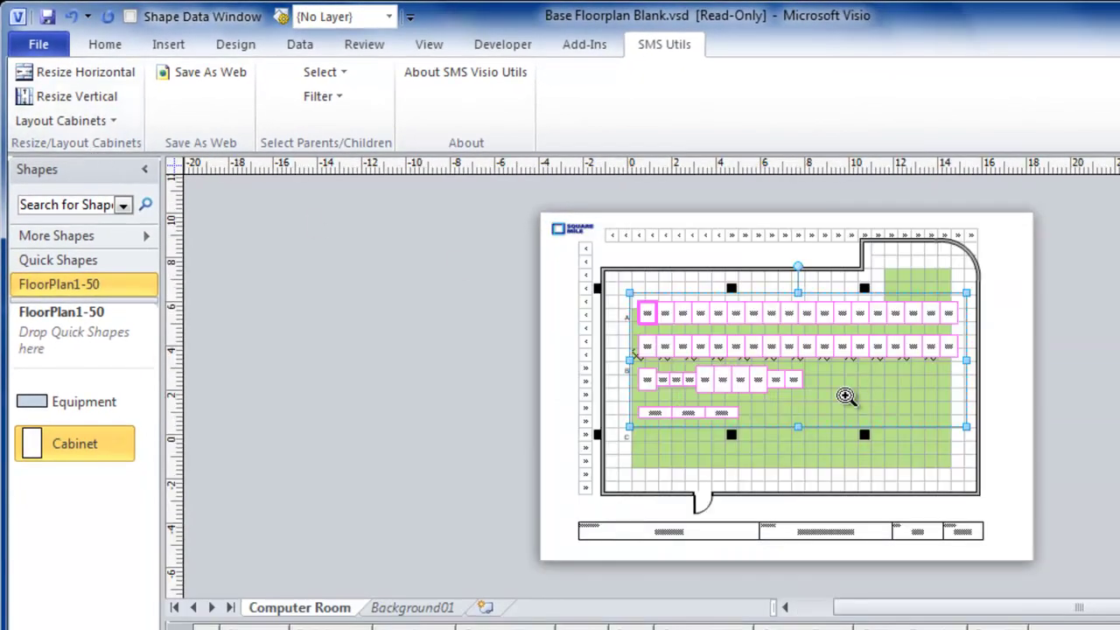
Step: Resize PDU1, PDU2 and PDU3 vertically and lay them out top to bottom, left column first
left_click(845, 396, "ctrl+shift")
left_click(845, 396, "ctrl+shift")
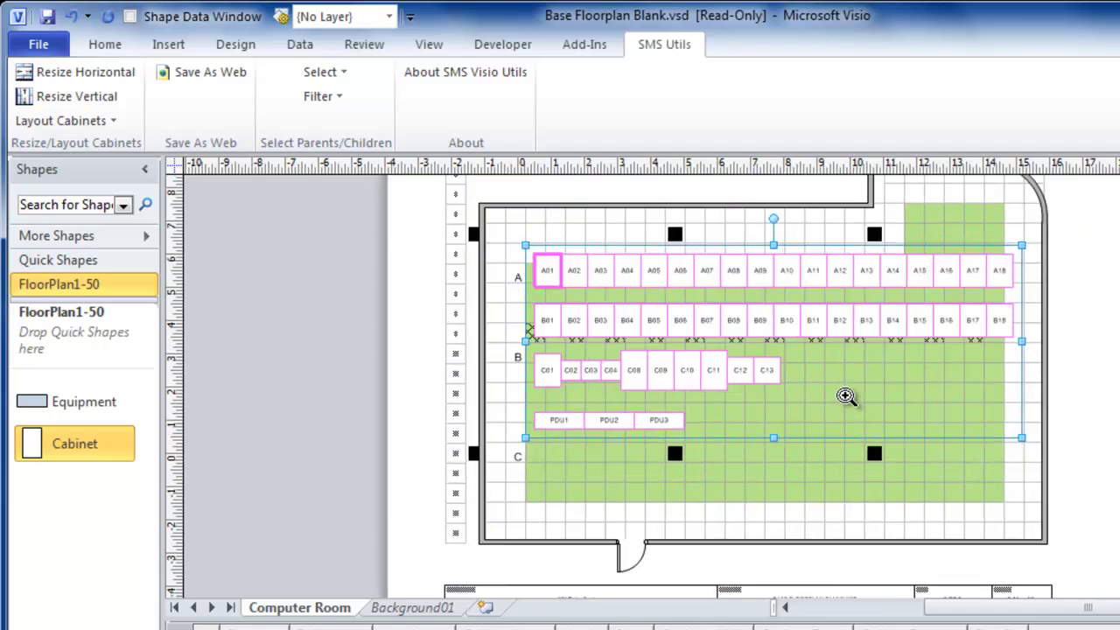
left_click(845, 397, "ctrl+shift")
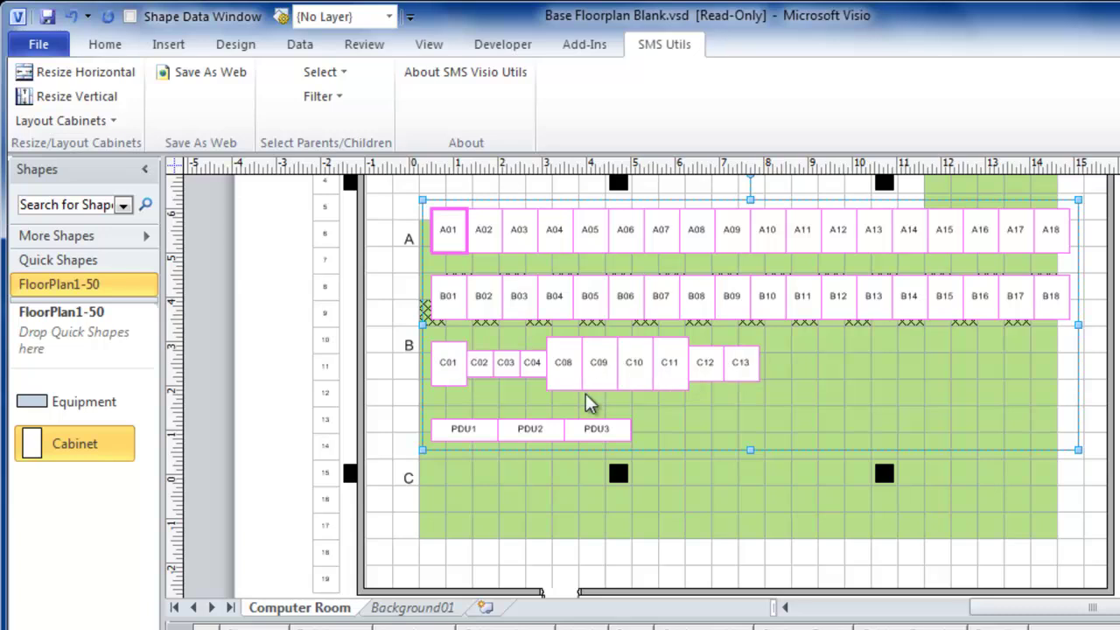
left_click(699, 418)
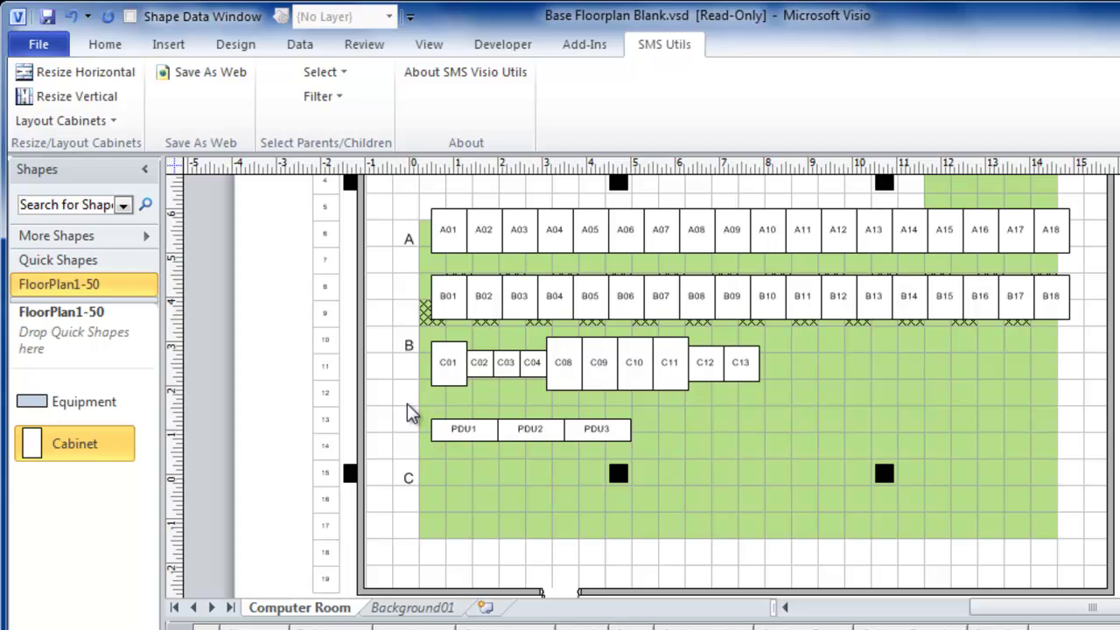
left_click_drag(407, 403, 703, 451)
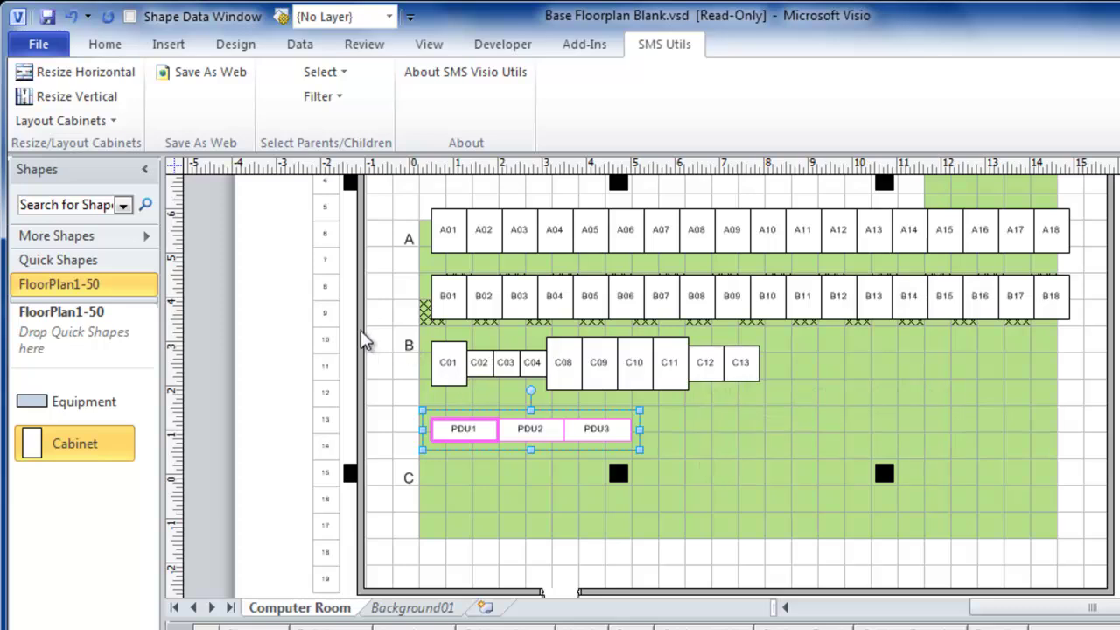
left_click(79, 98)
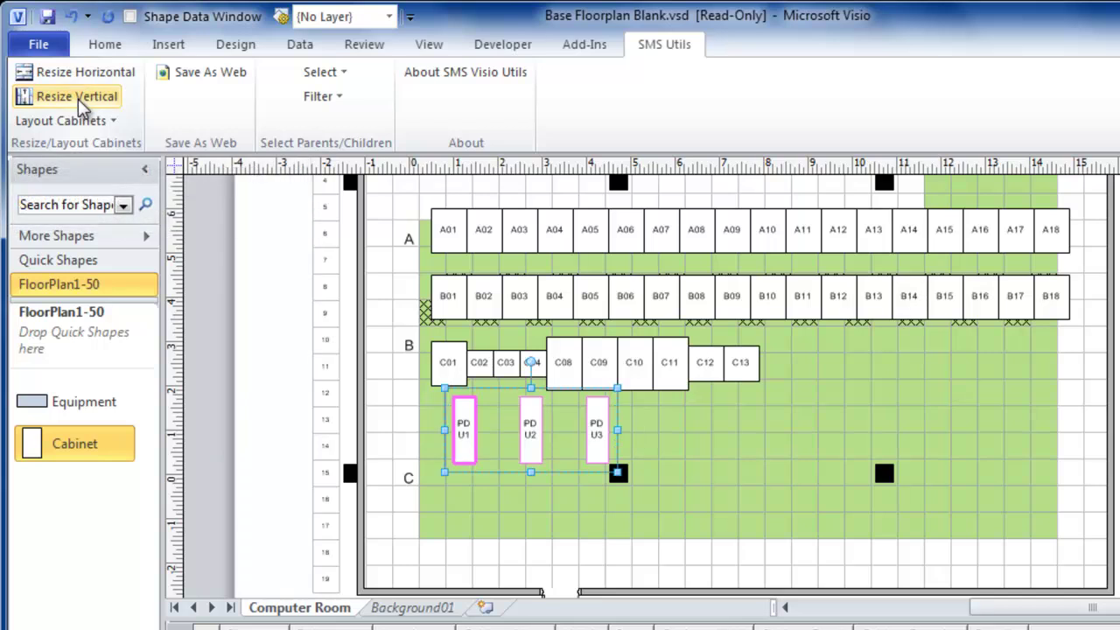
left_click(87, 121)
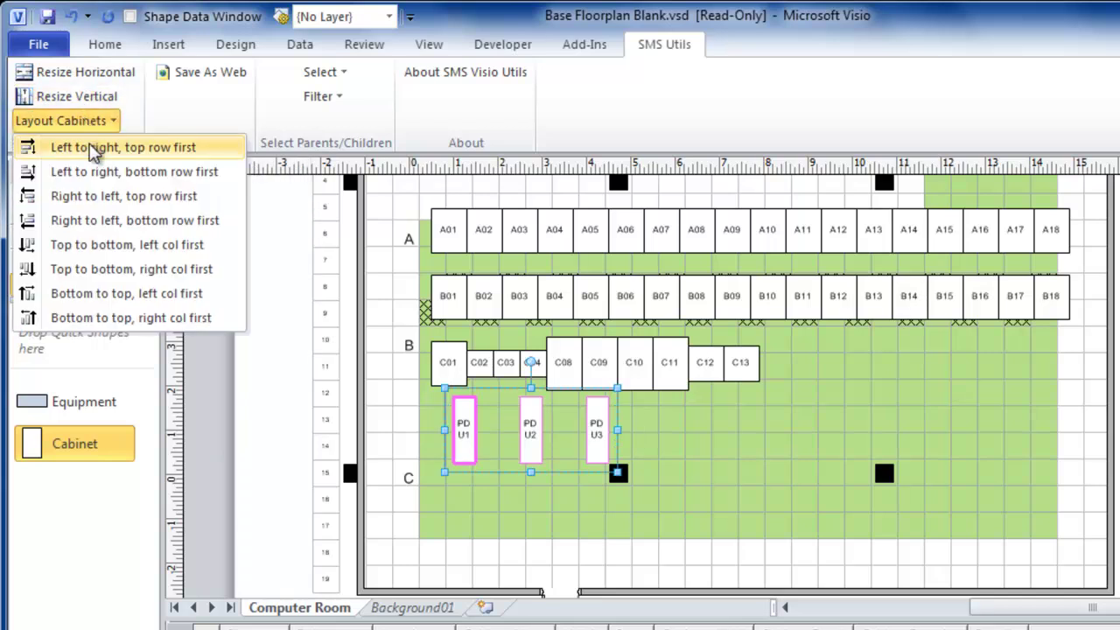
left_click(85, 248)
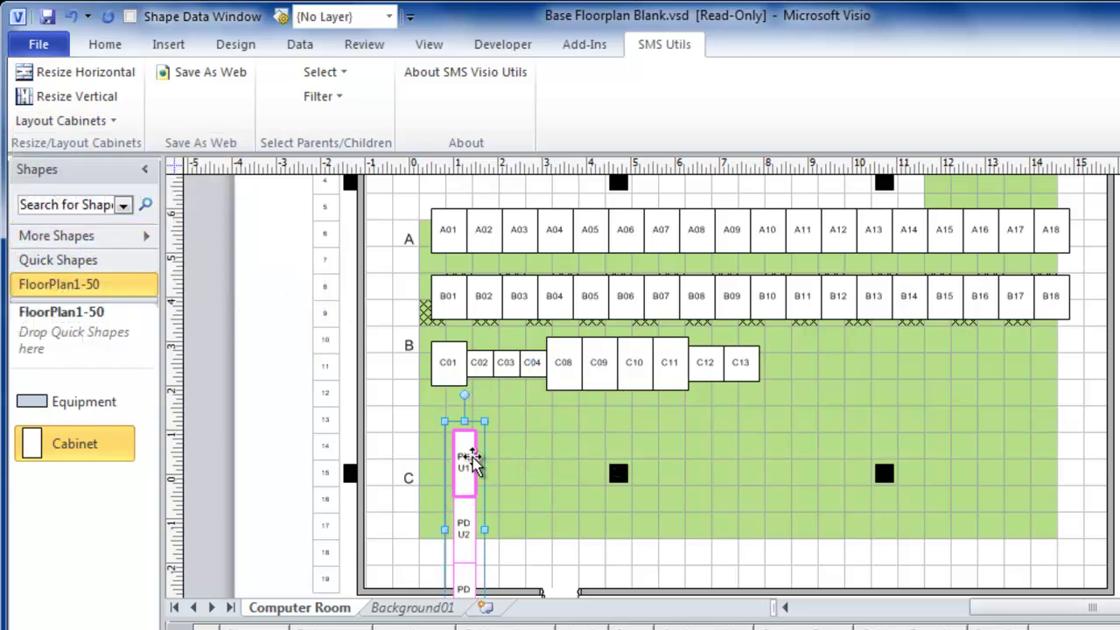
Step: Place the PDU column against the room's left wall starting at row A, spacing PDU2 and PDU3 down beside rows B and C
left_click_drag(465, 454, 381, 244)
left_click(532, 425)
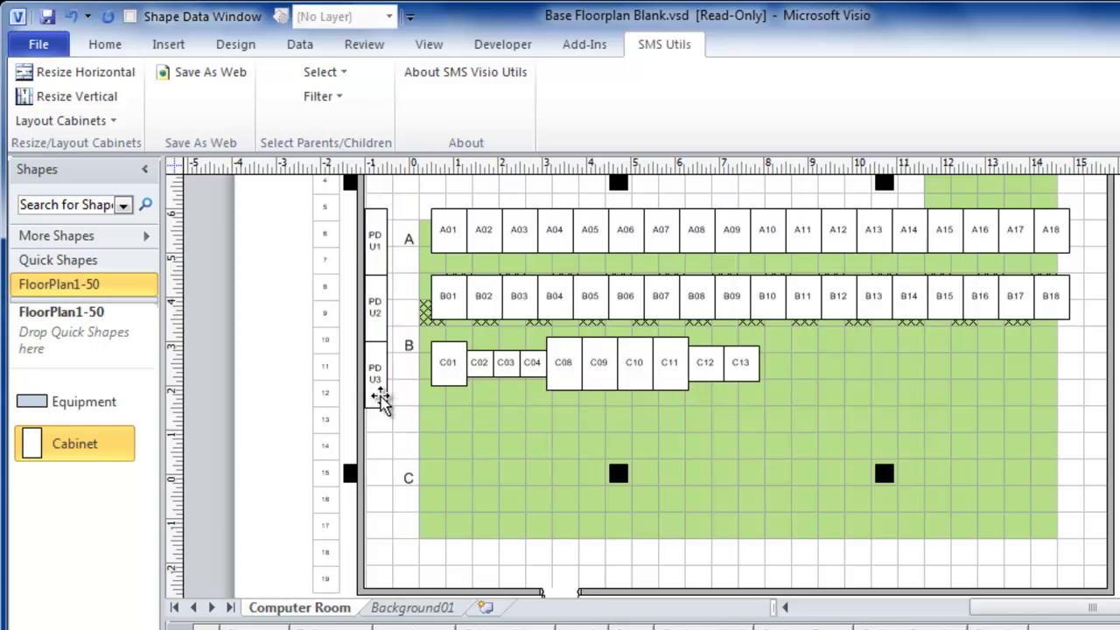
left_click_drag(380, 398, 377, 502)
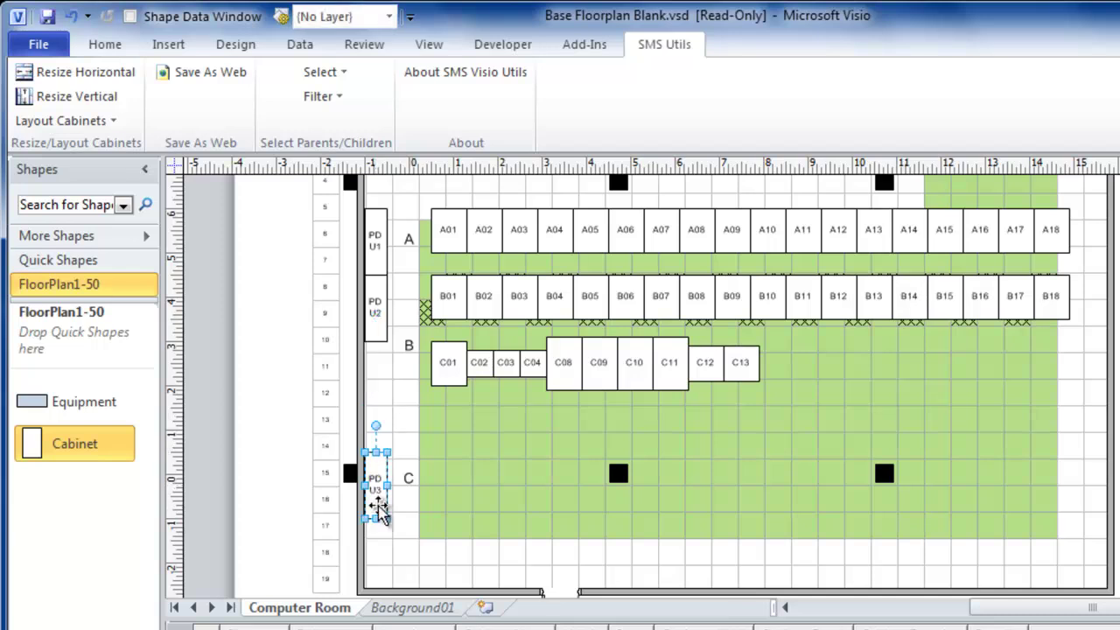
left_click(379, 320)
left_click_drag(380, 320, 380, 386)
left_click(514, 442)
Step: Move cabinets C01–C04 and C08–C13 down to row C, placing the two groups on either side of the middle pillar
left_click_drag(414, 330, 558, 392)
left_click_drag(482, 367, 491, 479)
left_click(543, 337)
left_click_drag(523, 325, 815, 416)
left_click_drag(632, 371, 728, 473)
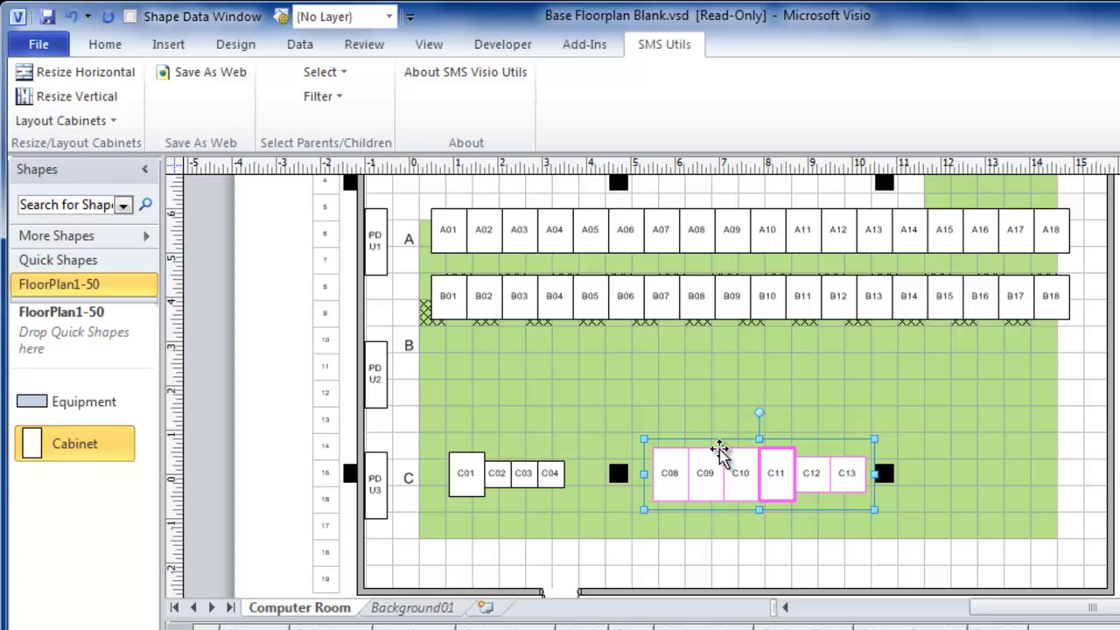
left_click(656, 395)
Step: Move cabinets B01–B18 down to row B, just below the hatched floor tiles and flush with the green area's left edge
left_click_drag(404, 263, 1106, 361)
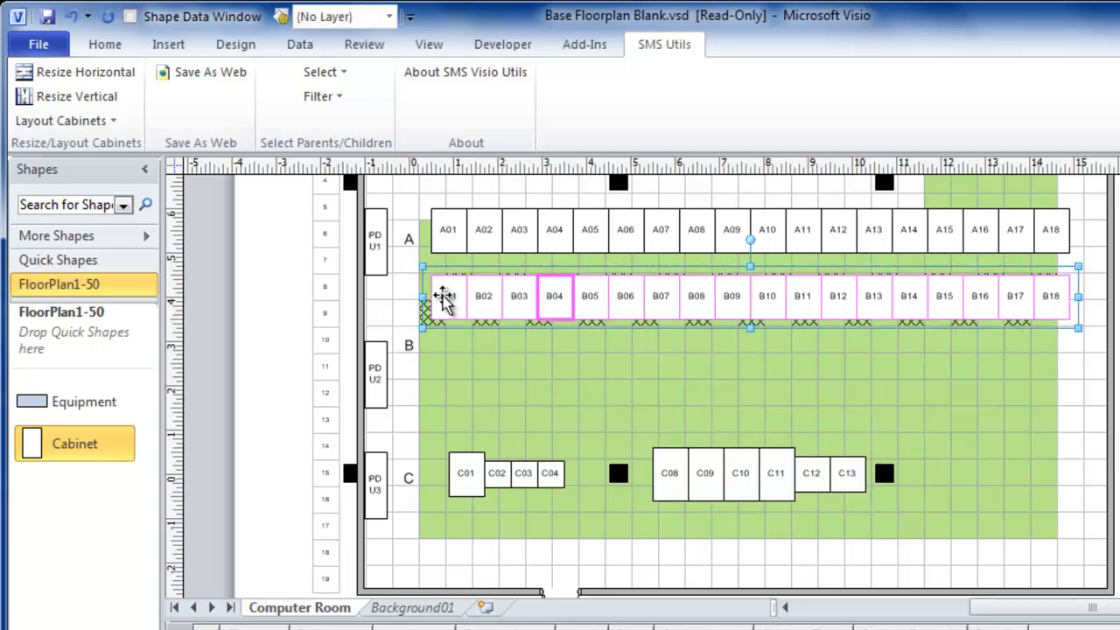
left_click_drag(443, 300, 434, 352)
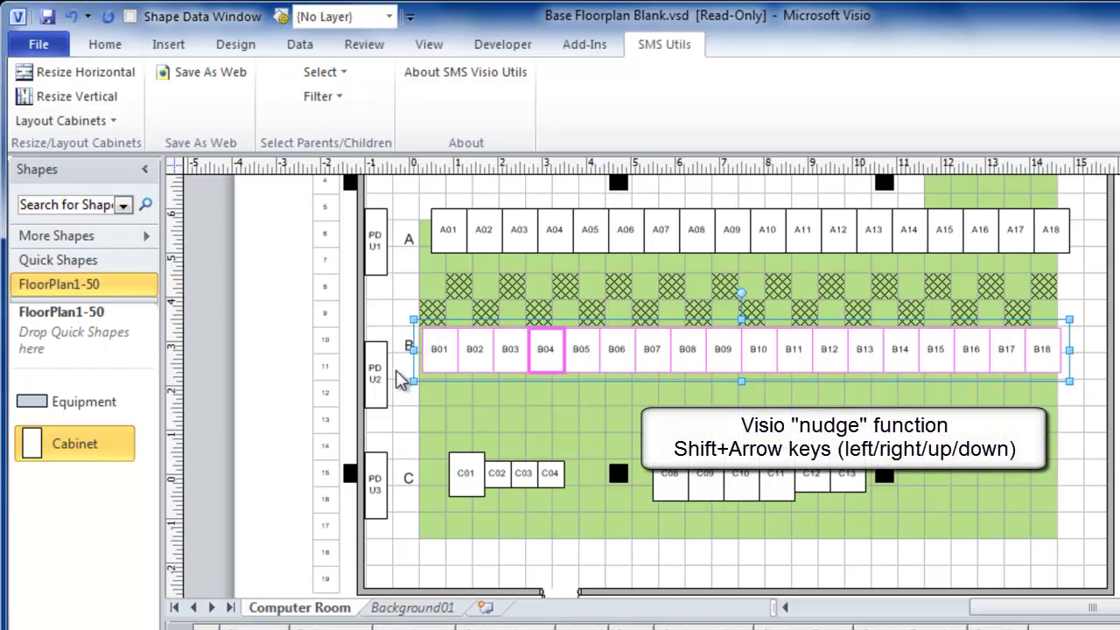
Step: Nudge cabinets B01–B18 flush with the green area's left edge and up against the hatched floor tiles
key("shift+Left")
key("shift+Left")
key("shift+Left")
key("shift+Left")
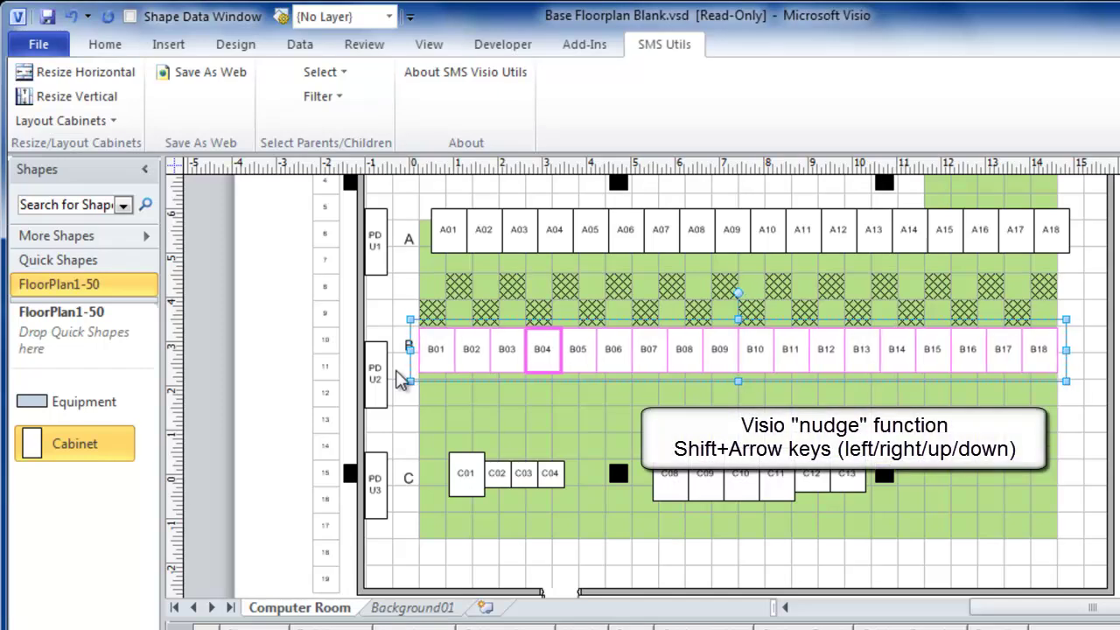
key("shift+Up")
key("shift+Up")
key("shift+Up")
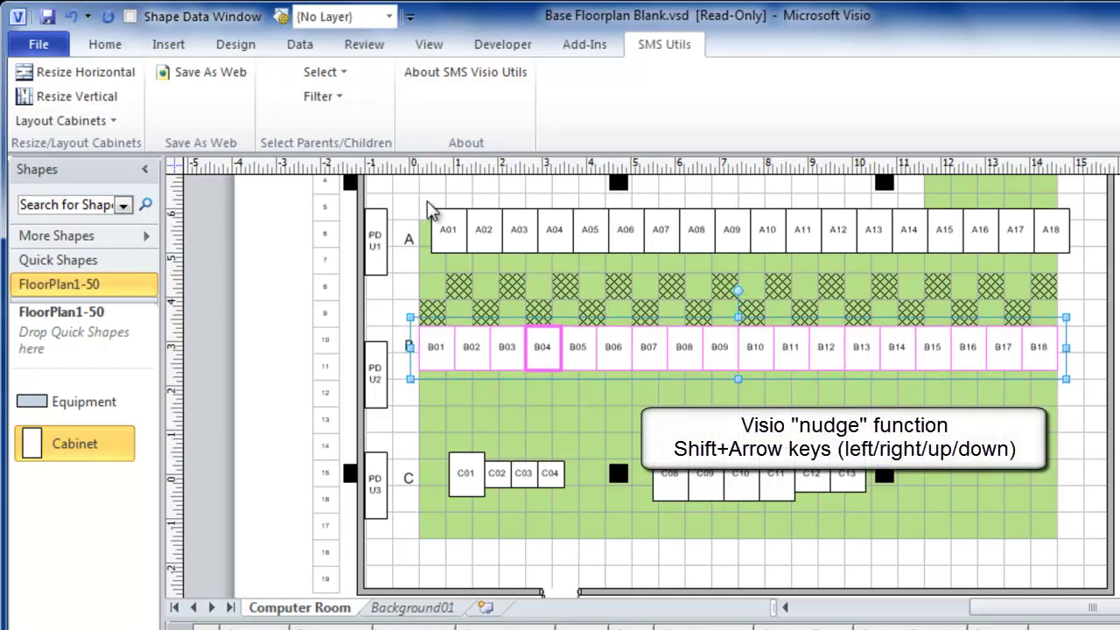
Step: Nudge cabinets A01–A18 down against the hatched floor tiles and align the row with the green area's left edge
left_click_drag(407, 189, 1101, 289)
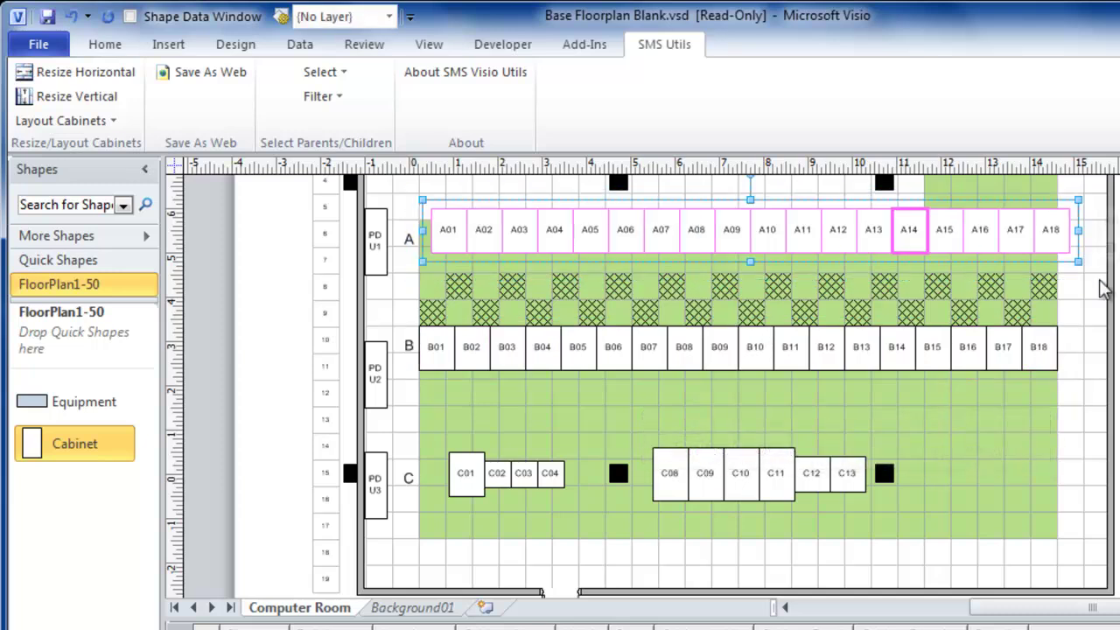
key("shift+Down")
key("shift+Down")
key("shift+Down")
key("shift+Down")
key("shift+Down")
key("shift+Down")
key("shift+Down")
key("shift+Down")
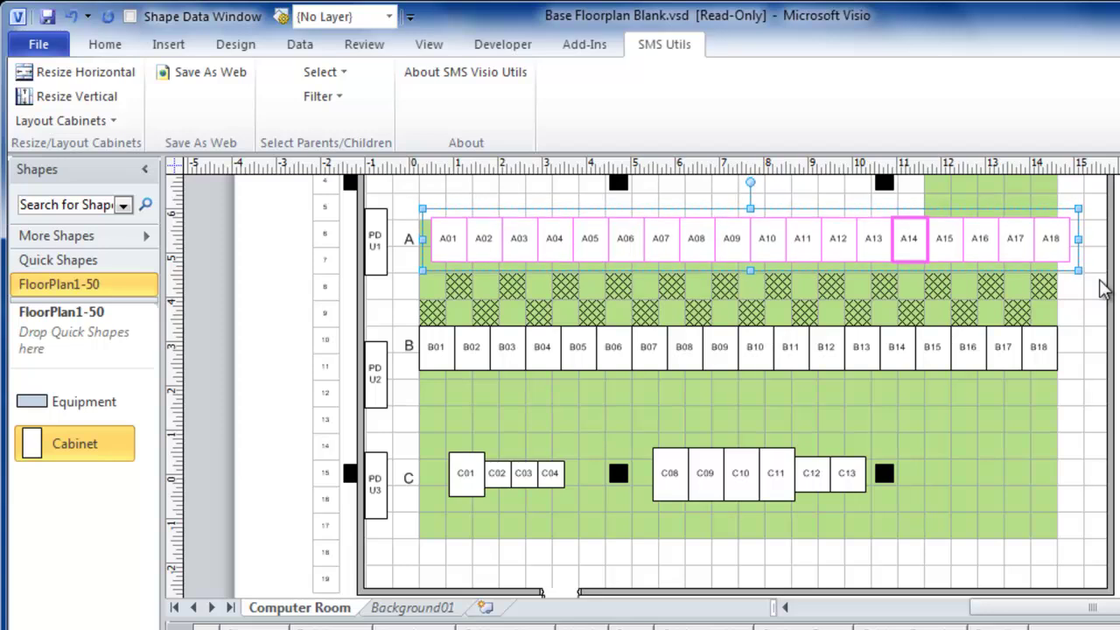
key("shift+Down")
key("shift+Down")
key("shift+Down")
key("shift+Down")
key("shift+Down")
key("shift+Down")
key("shift+Down")
key("shift+Down")
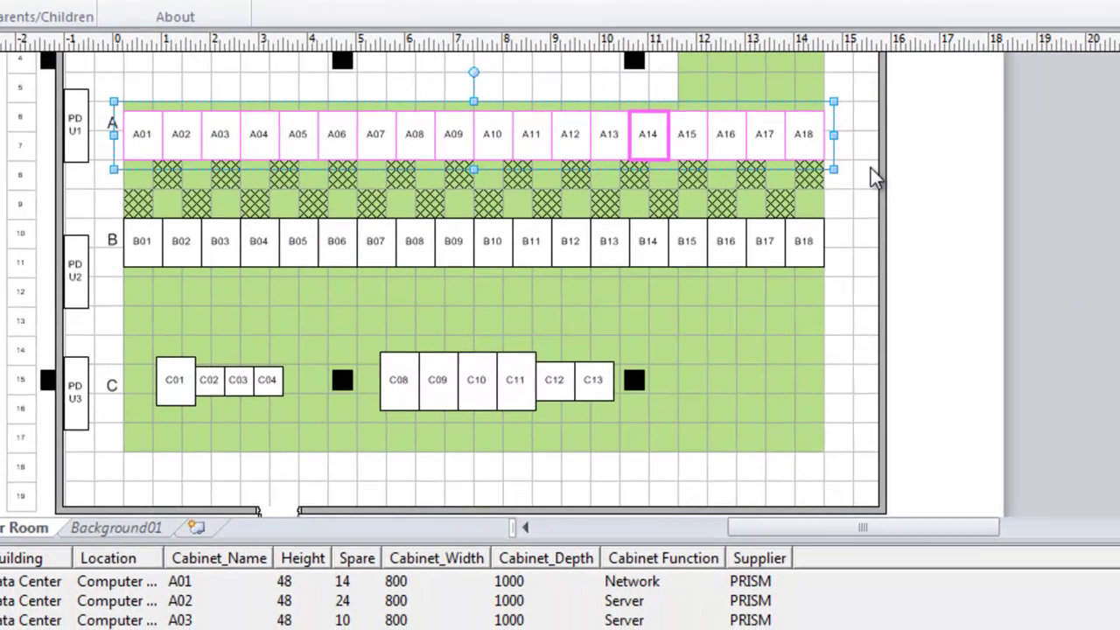
left_click(661, 359)
left_click(587, 437)
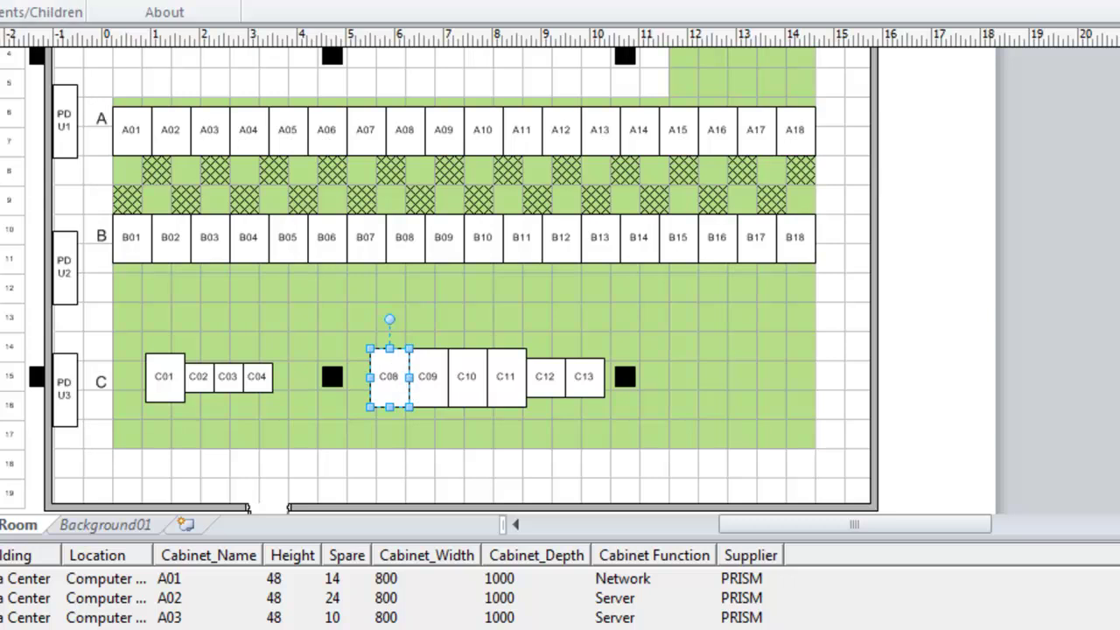
left_click(544, 380)
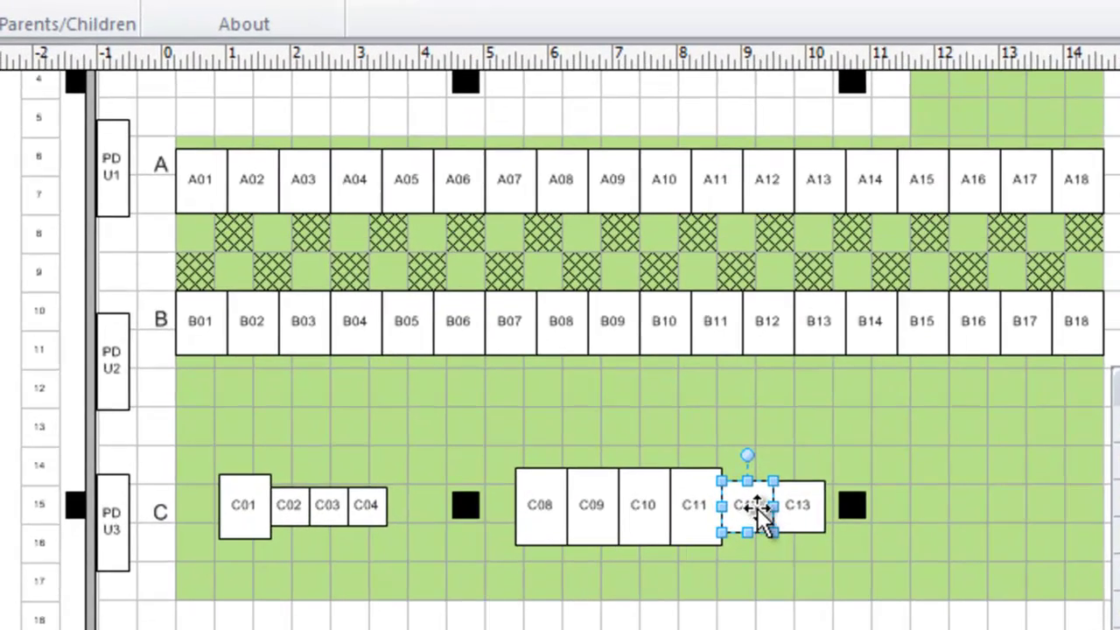
left_click(815, 411)
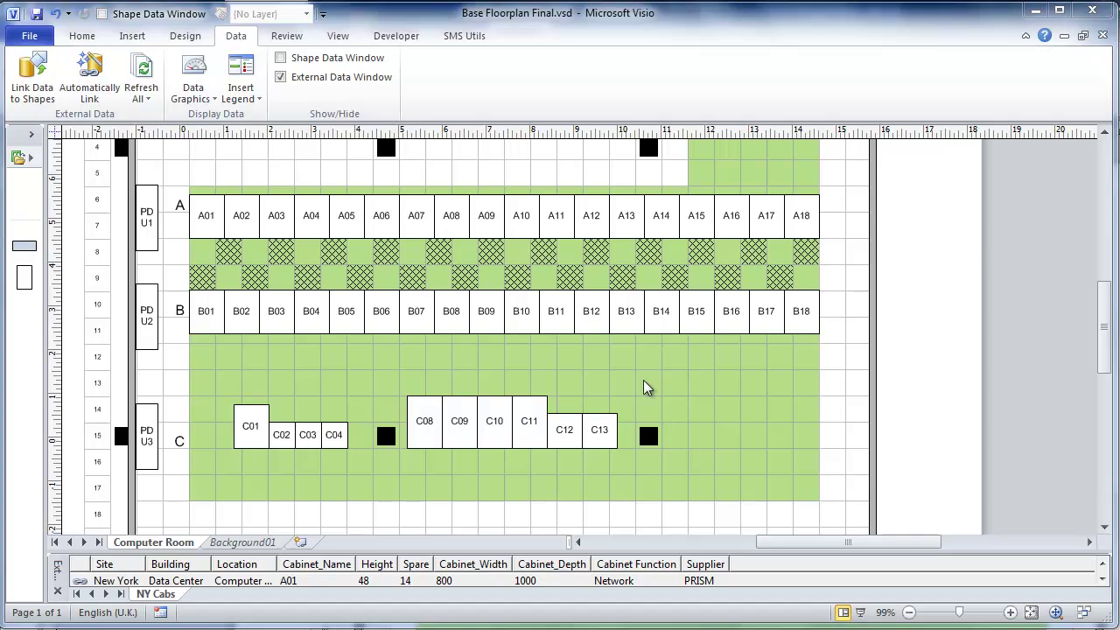
Step: Apply the available data graphic that colours and labels shapes by cabinet function to all cabinets and PDUs
key("ctrl+a")
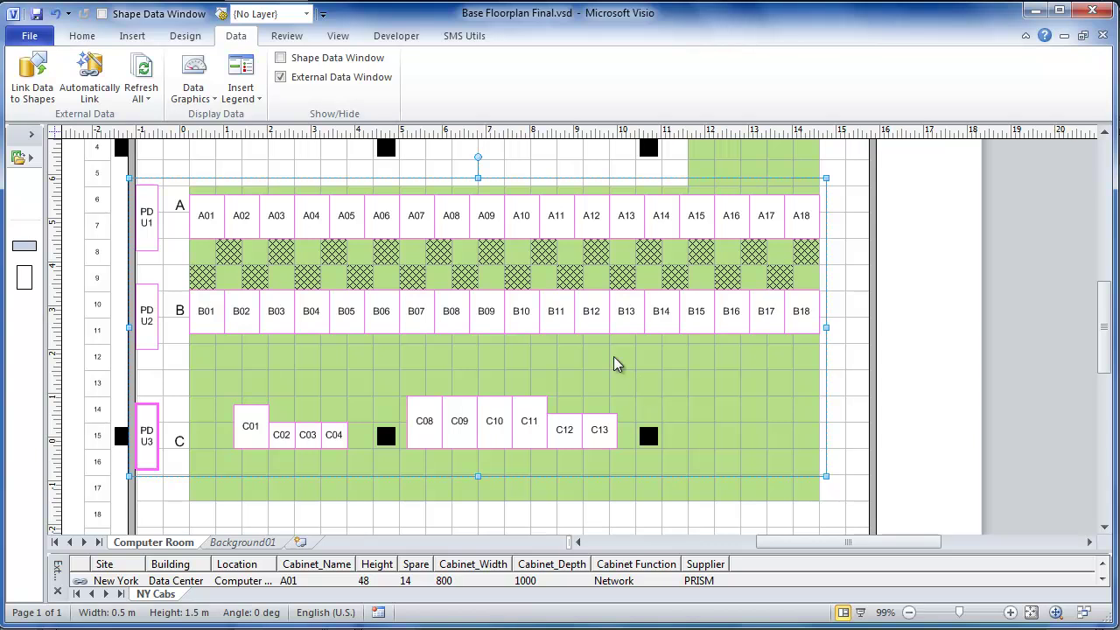
left_click(194, 92)
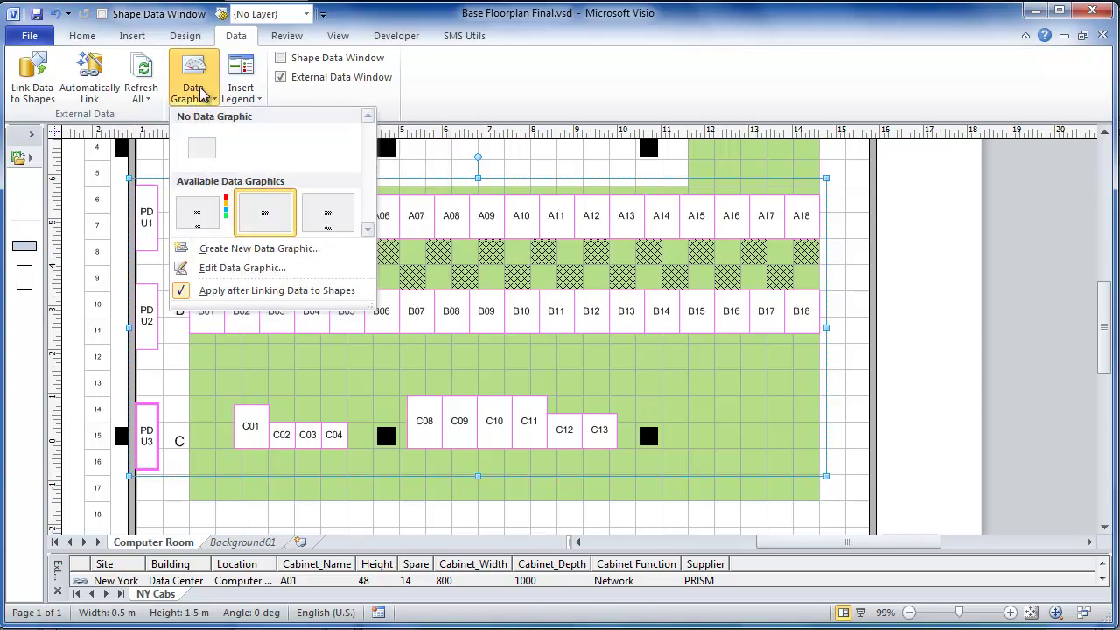
left_click(206, 213)
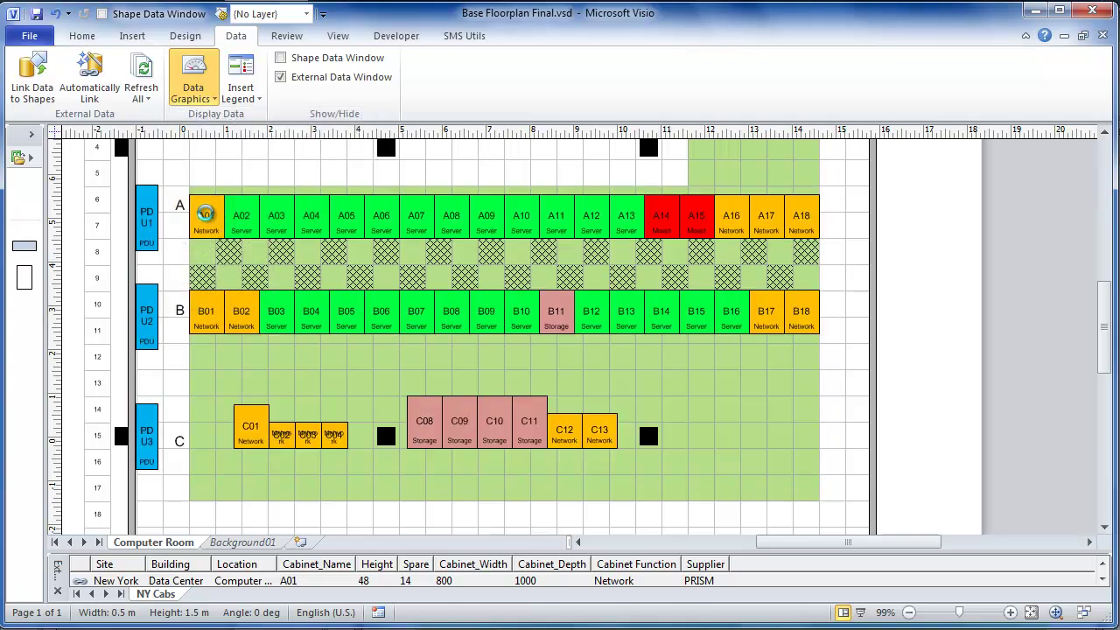
left_click(357, 271)
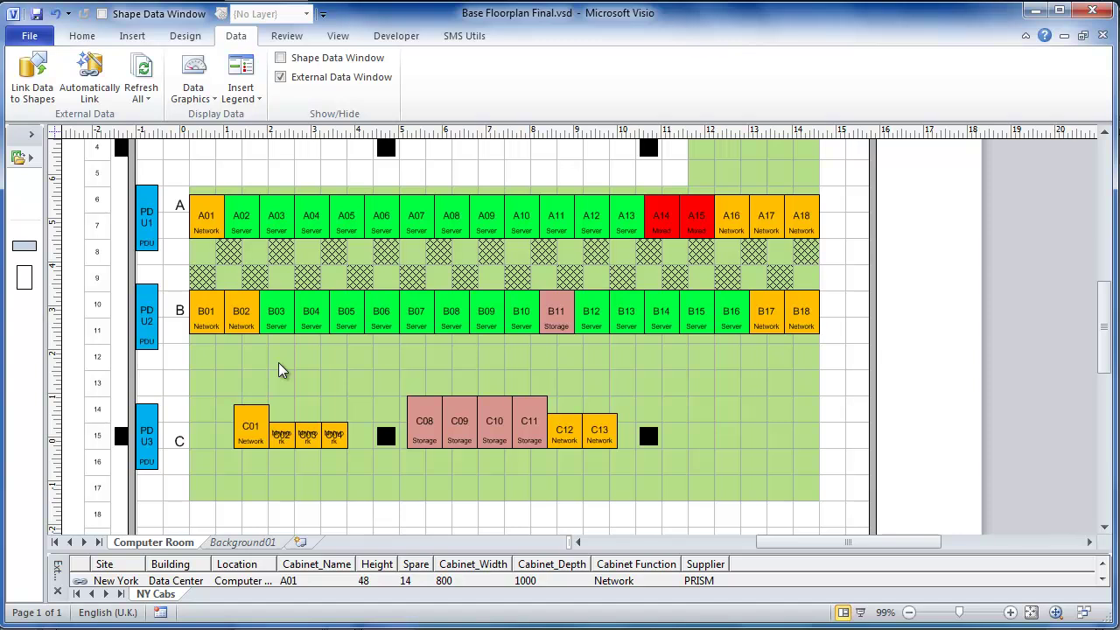
Step: Switch to AssetGen Connect and generate the New York Computer Room location diagram as a new Visio drawing
key("alt+Tab")
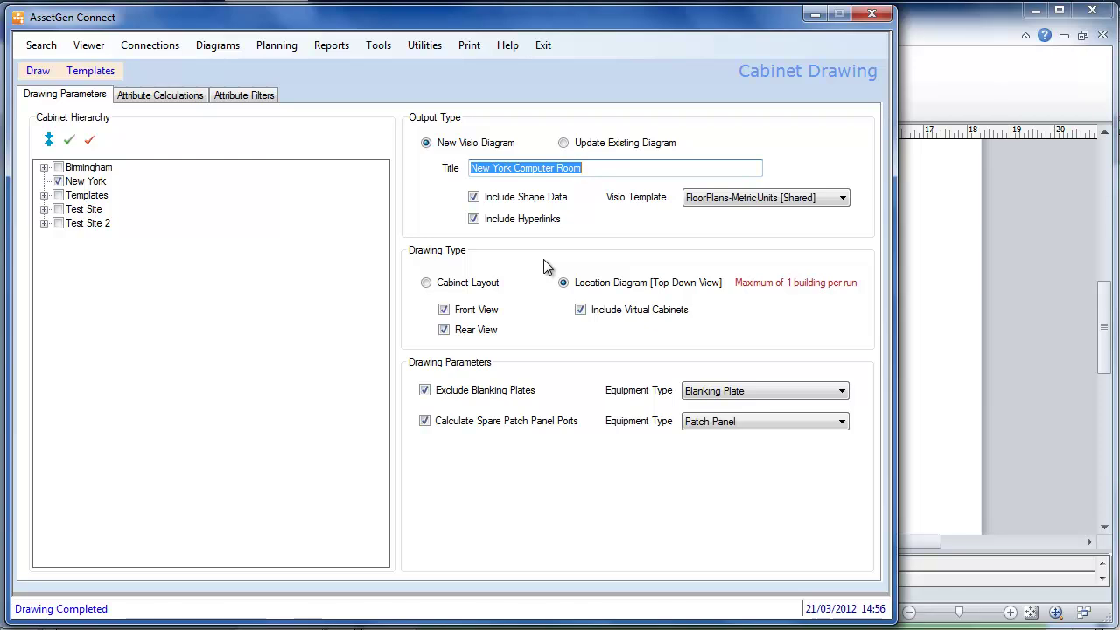
left_click(35, 73)
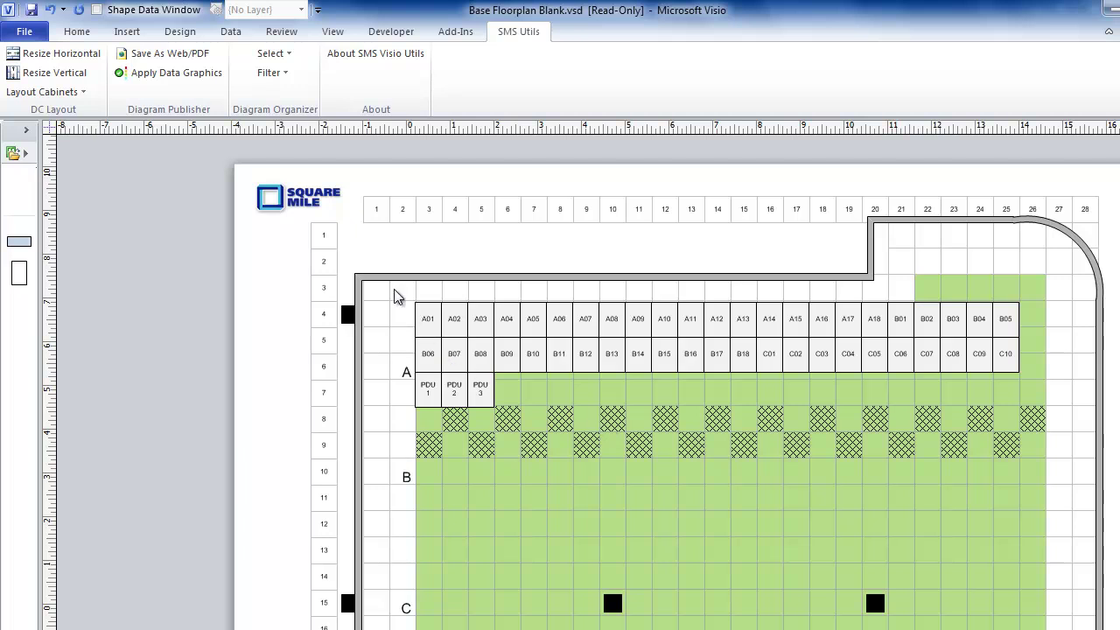
Step: Resize all the generated cabinets and PDUs horizontally and lay them out in separate rows for A, B, C and the PDUs
left_click_drag(394, 289, 1085, 448)
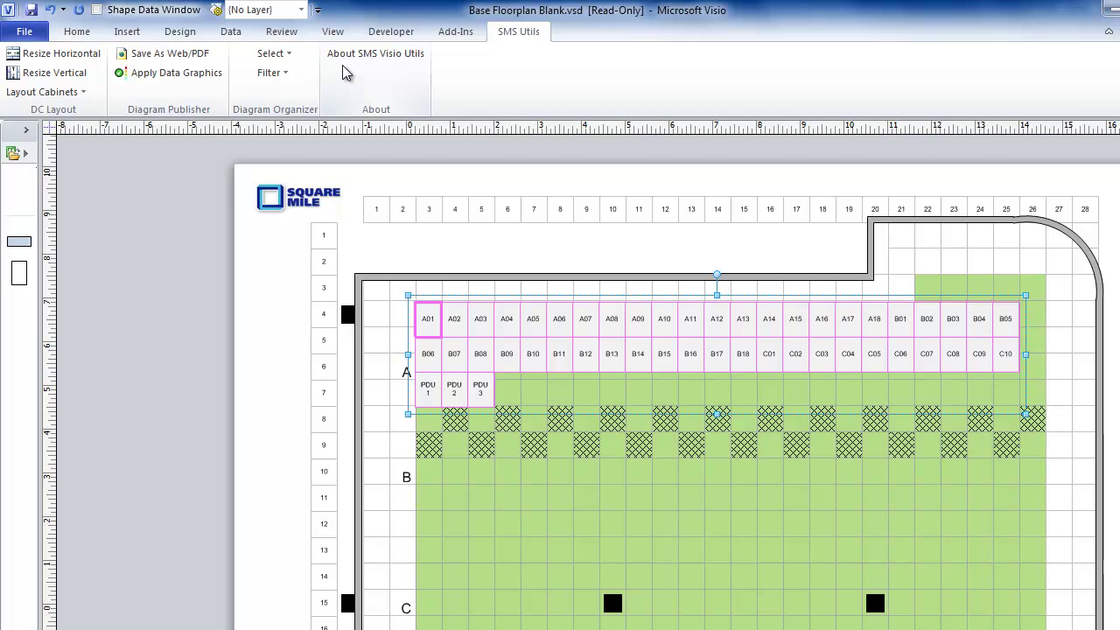
left_click(48, 57)
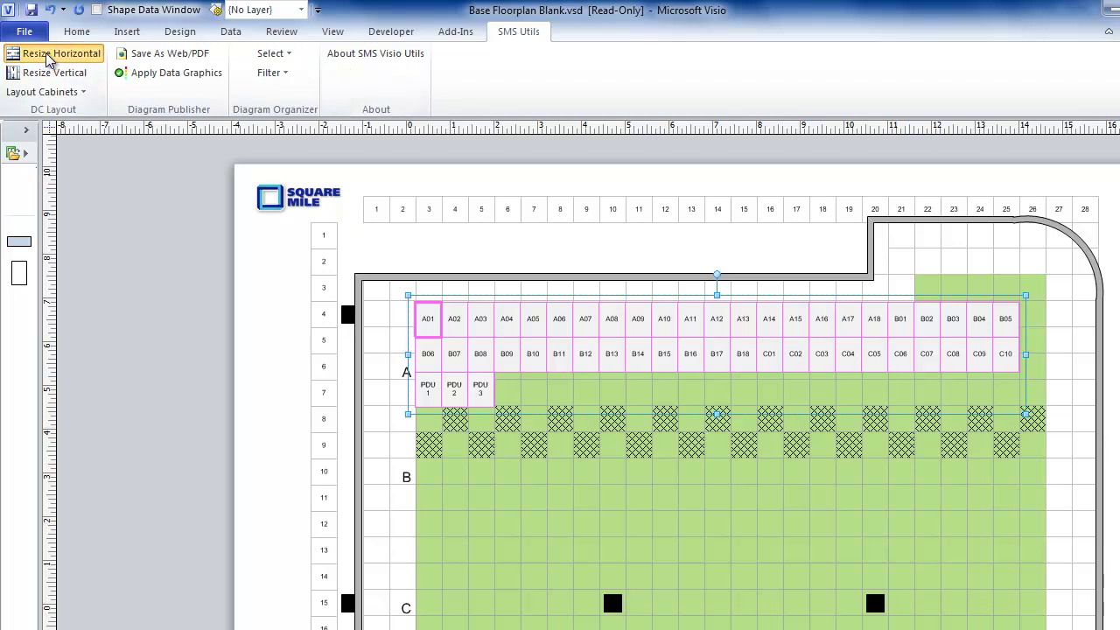
left_click(55, 96)
left_click(60, 110)
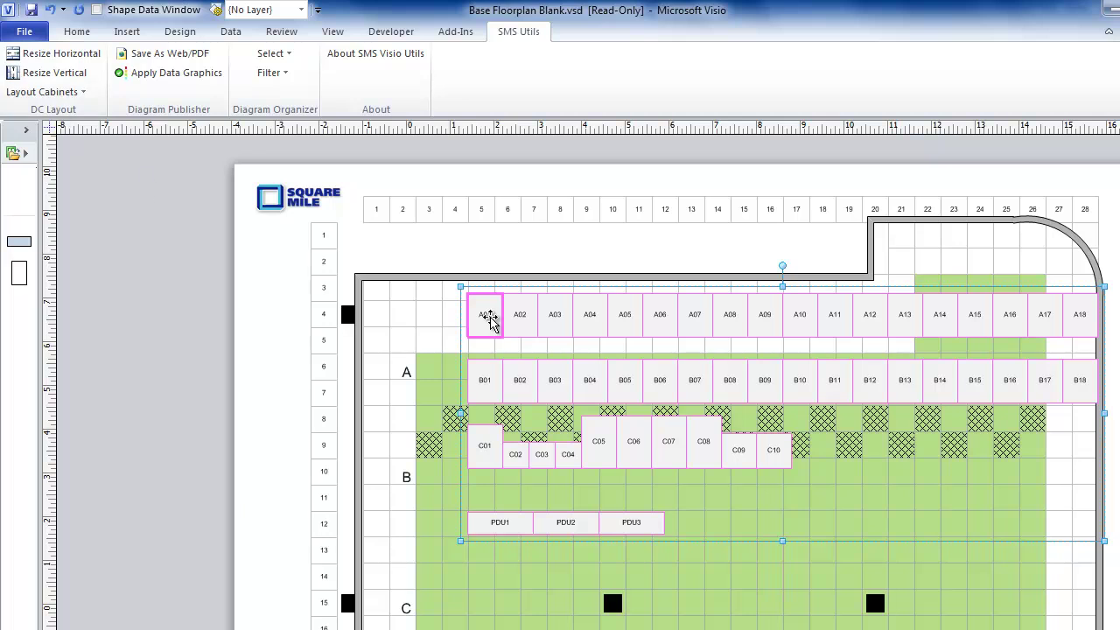
Step: Move the whole cabinet and PDU block so that A01 sits at row A against the green area's left edge
left_click_drag(489, 322, 435, 385)
left_click(471, 329)
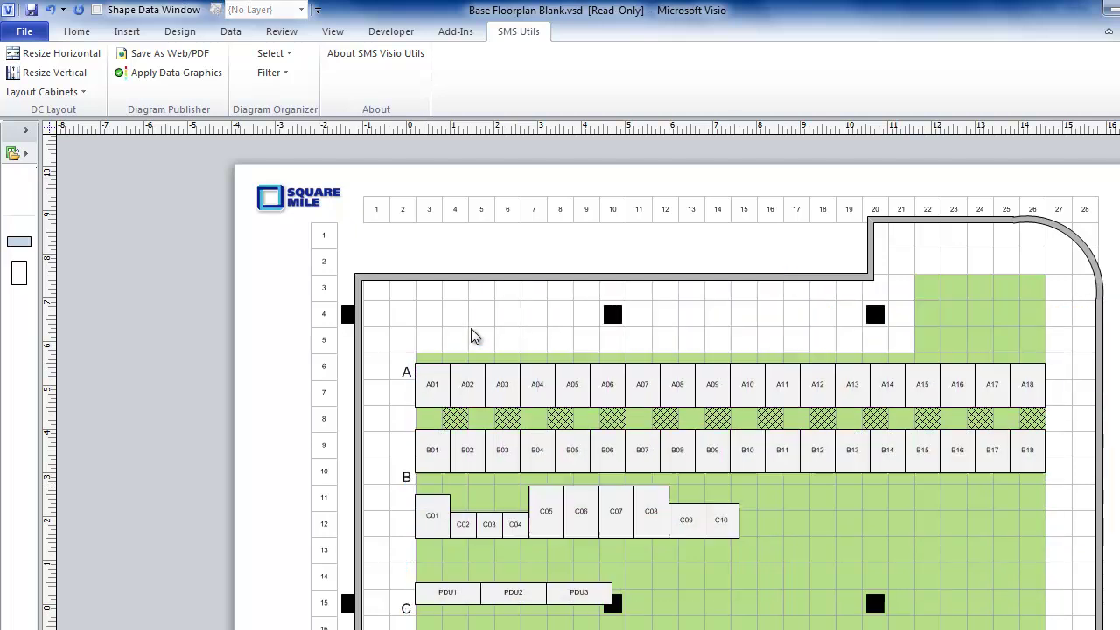